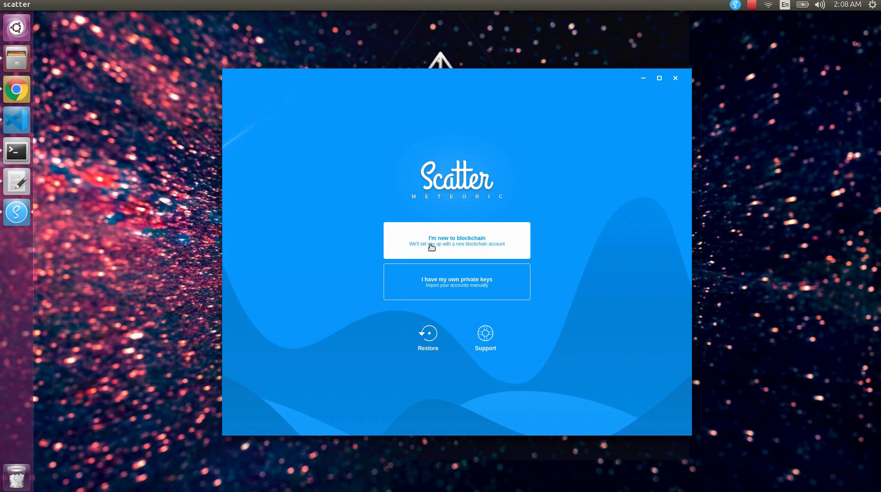
Bring the Scatter wallet window to the front by hiding the browser
click(13, 90)
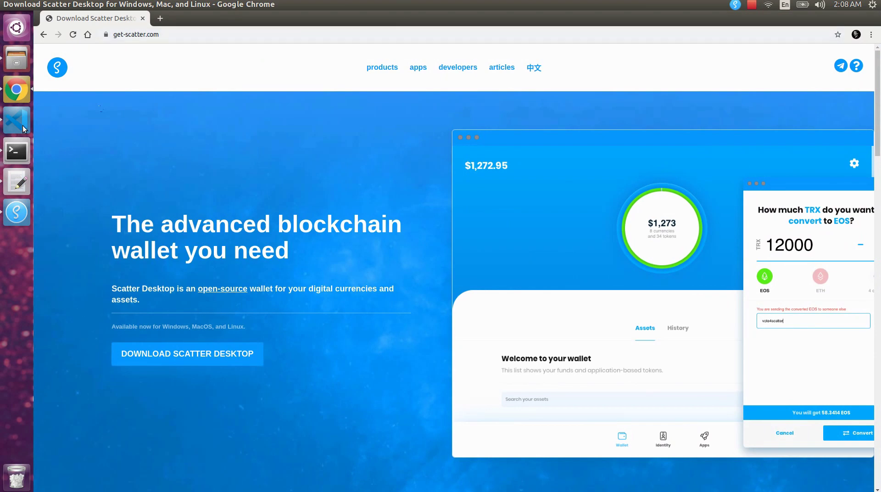
click(21, 214)
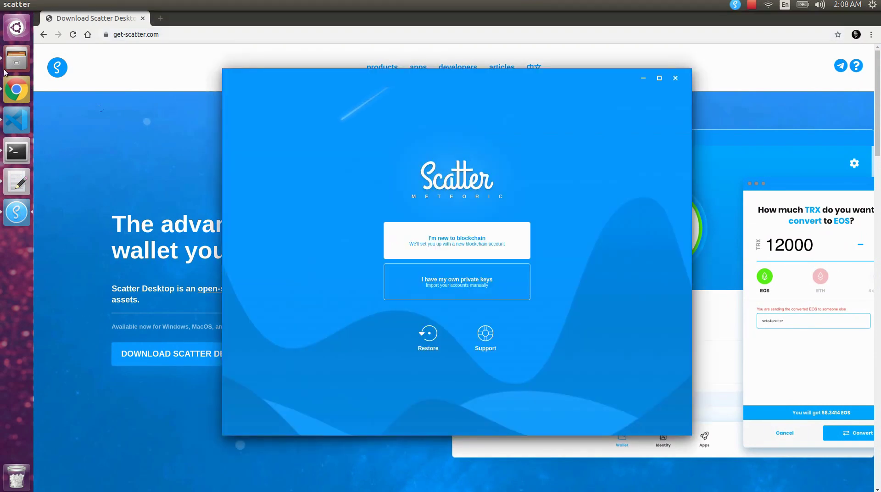
mouse_move(14, 4)
key(alt+Tab)
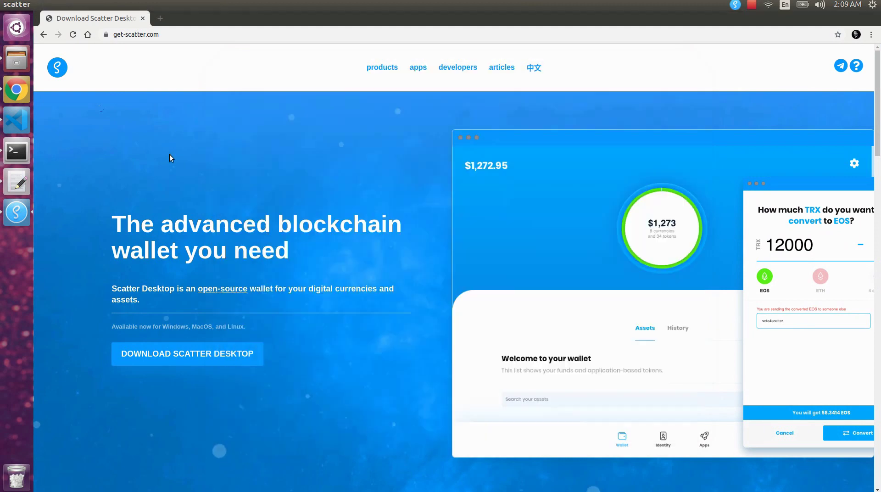
click(16, 4)
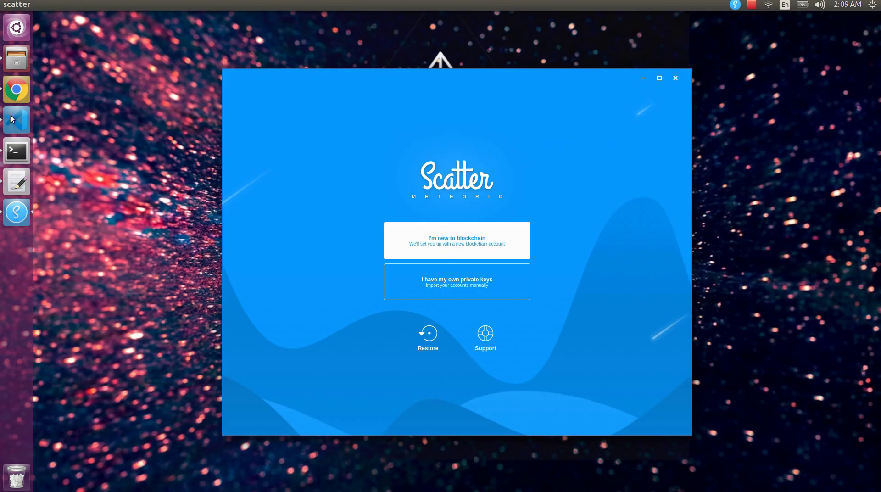
Set up as a new user: accept the terms, set and confirm a wallet password
click(483, 241)
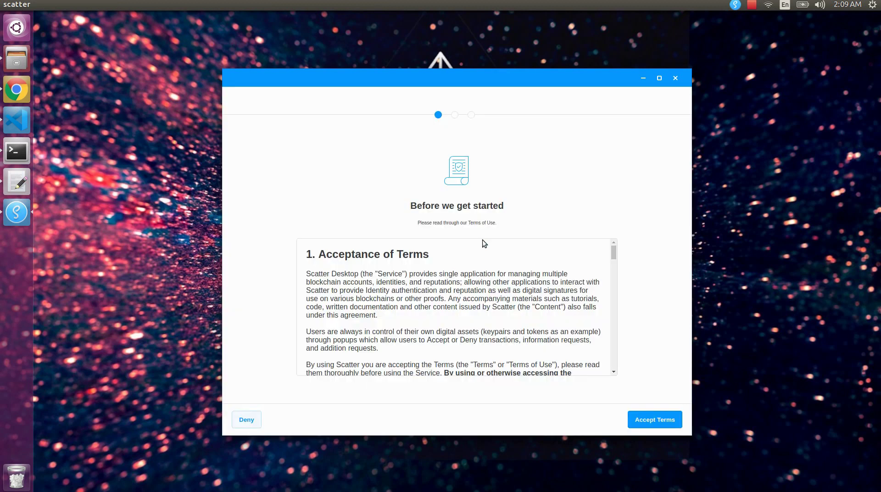
click(666, 419)
click(481, 297)
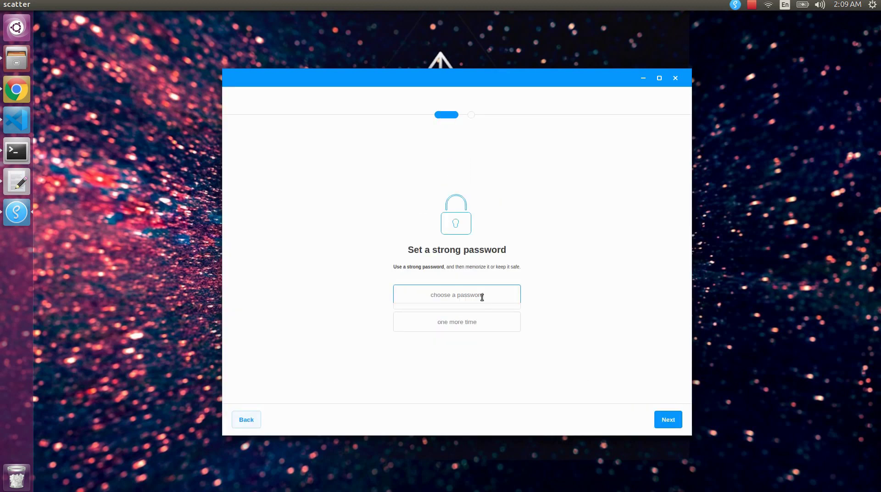
text(********)
key(Tab)
text(********)
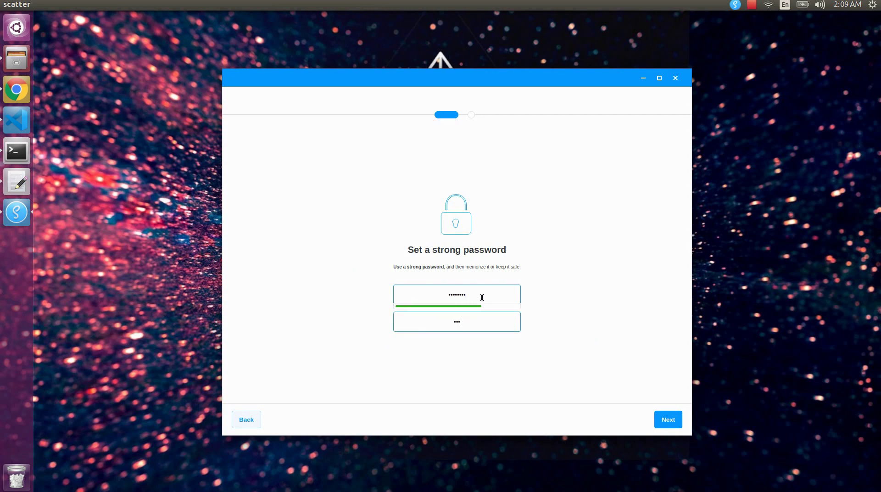
click(675, 421)
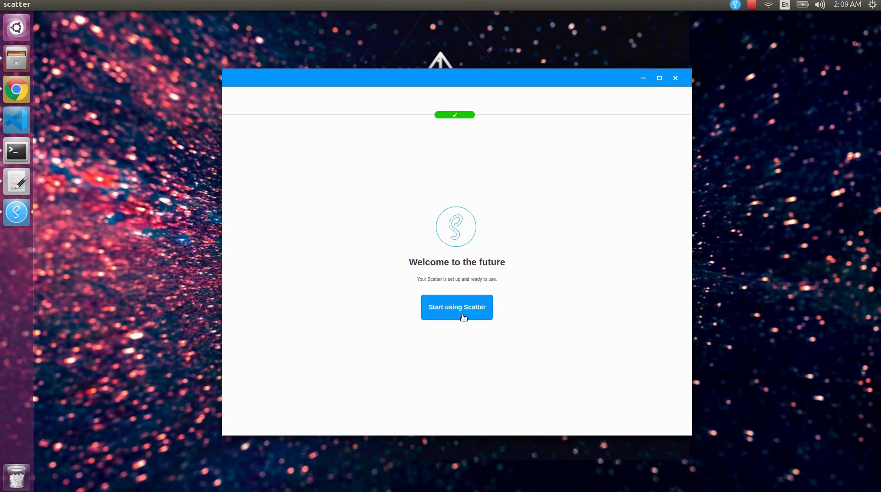
click(458, 317)
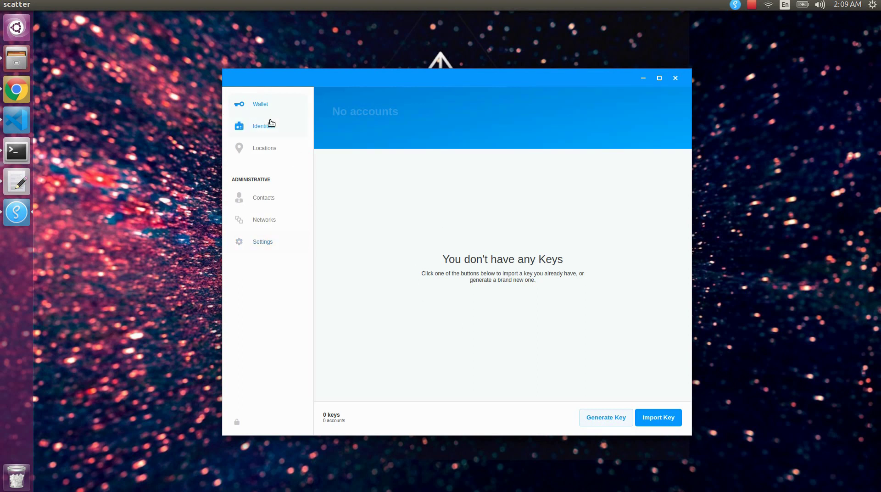
Open the EOSIO networks list and switch EOS Mainnet off
click(258, 128)
click(269, 105)
click(268, 220)
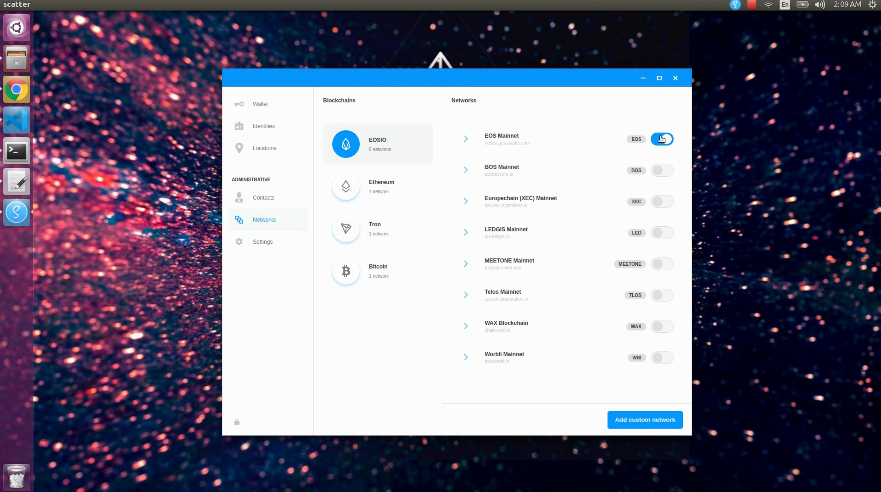
click(660, 140)
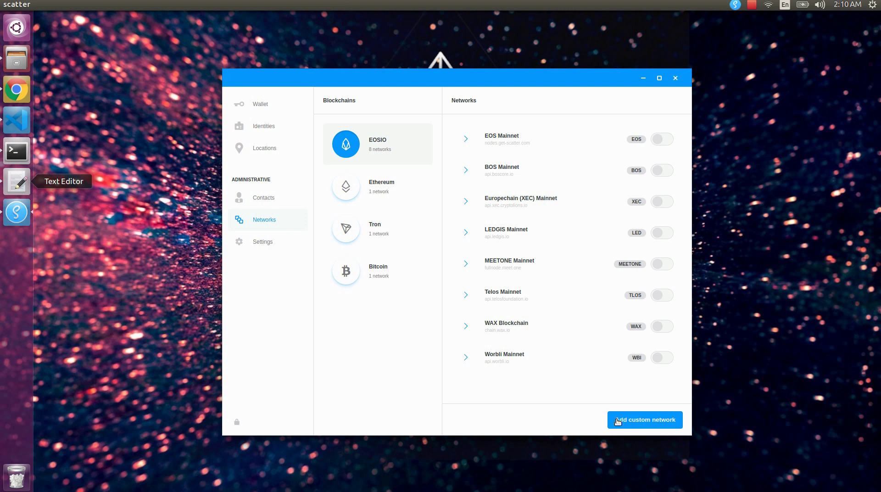
Start a custom network named 'local' and look up the nodeos startup command in the notes
click(617, 421)
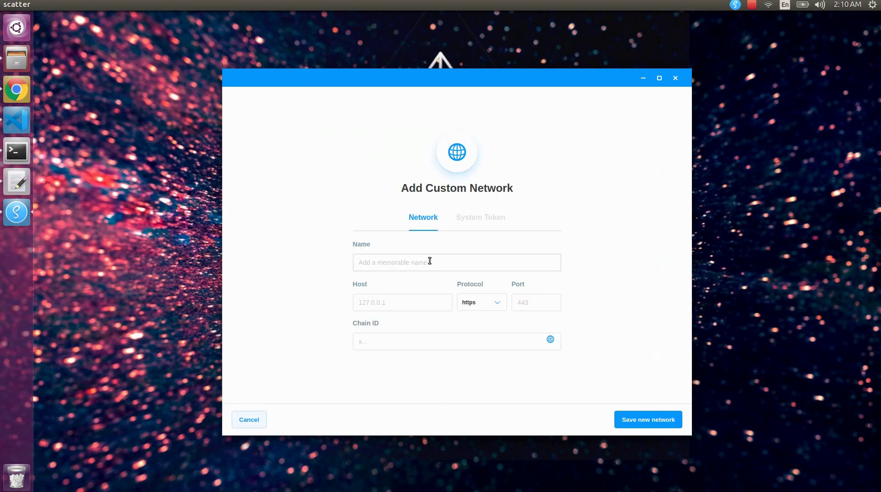
text(local)
click(17, 182)
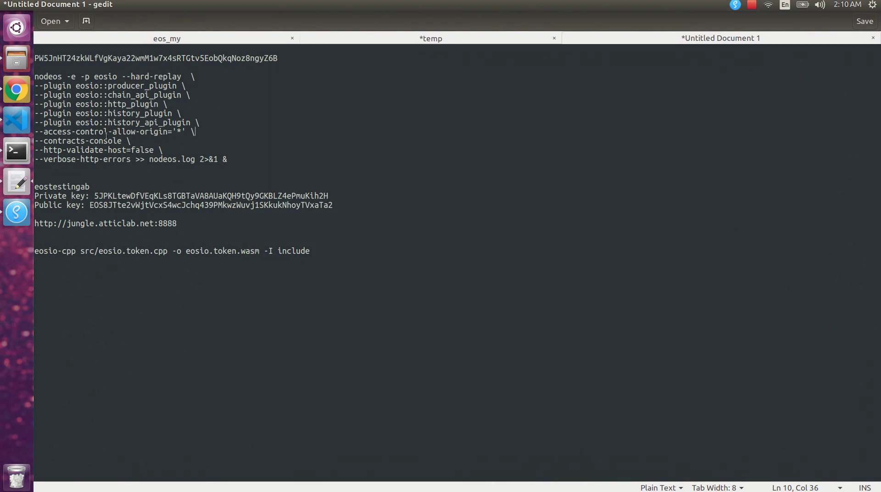
click(36, 76)
drag(36, 76, 263, 162)
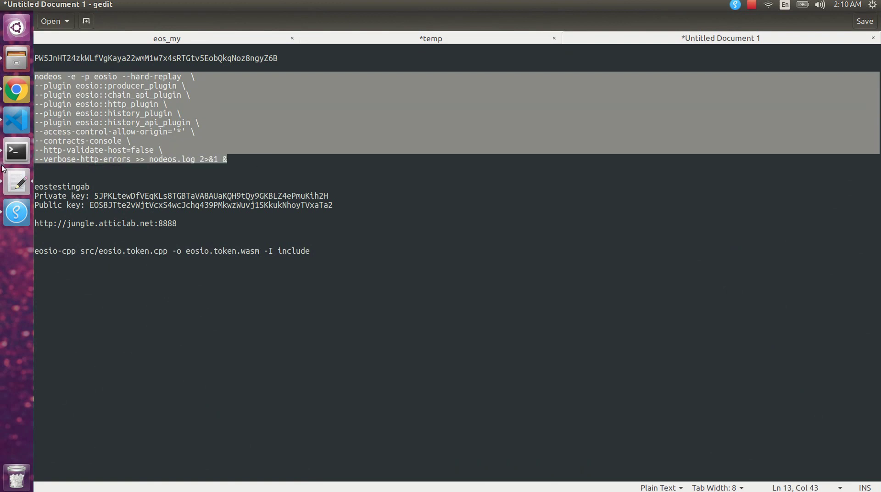
Enter host 127.0.0.1 and set the protocol to http
click(17, 212)
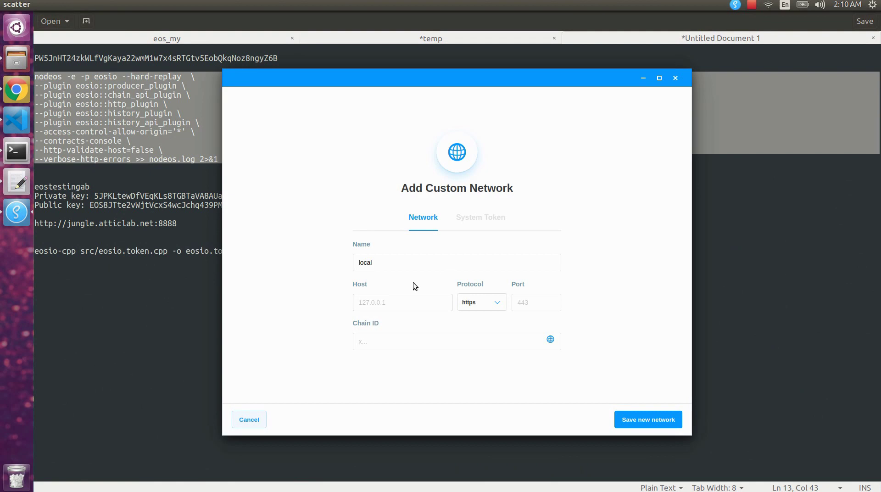
text(127.0.0.1)
click(470, 302)
click(461, 319)
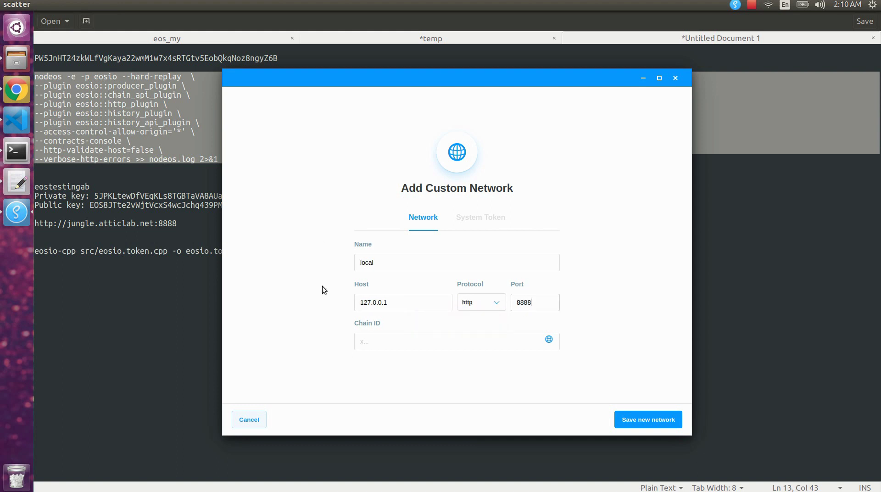
Recheck the nodeos command in the notes, then focus the empty Chain ID field
click(734, 159)
drag(734, 158, 10, 74)
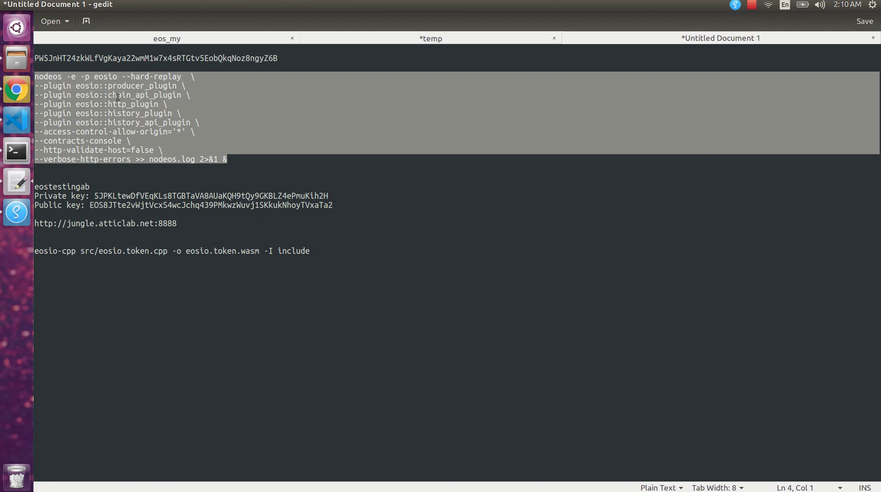
click(17, 213)
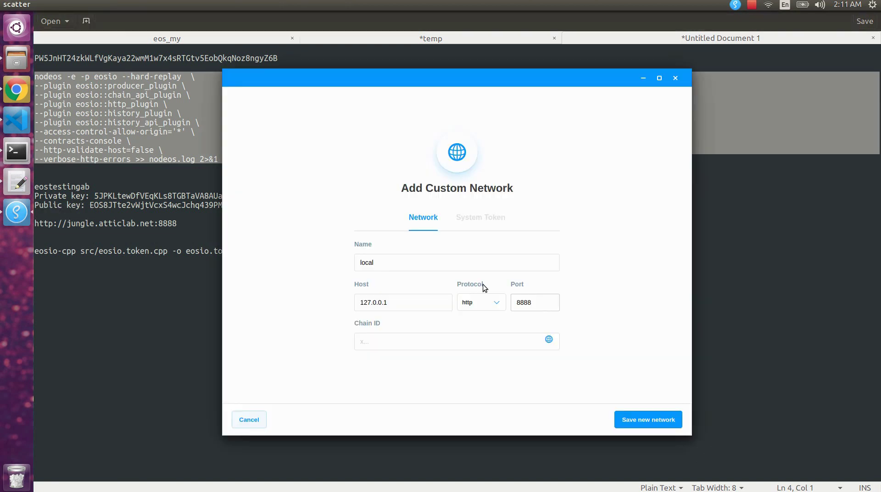
click(393, 345)
click(122, 159)
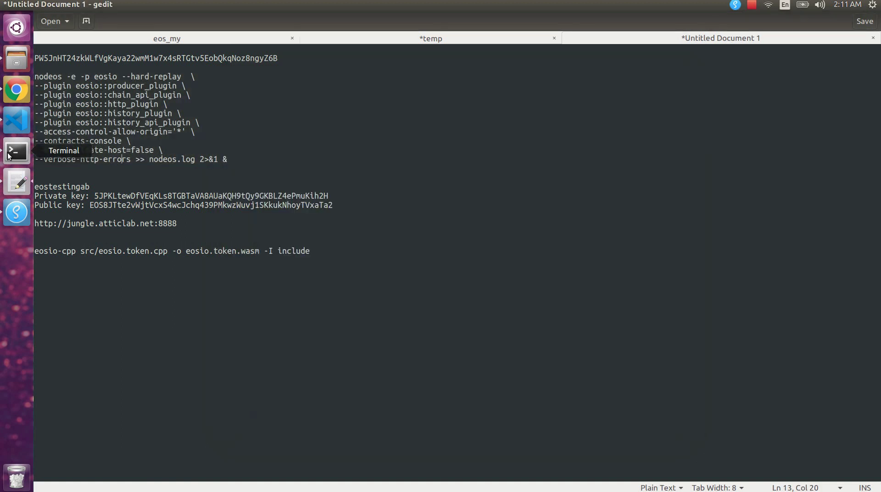
Clear the terminal and run cleos get info to show the local node's chain details
click(162, 159)
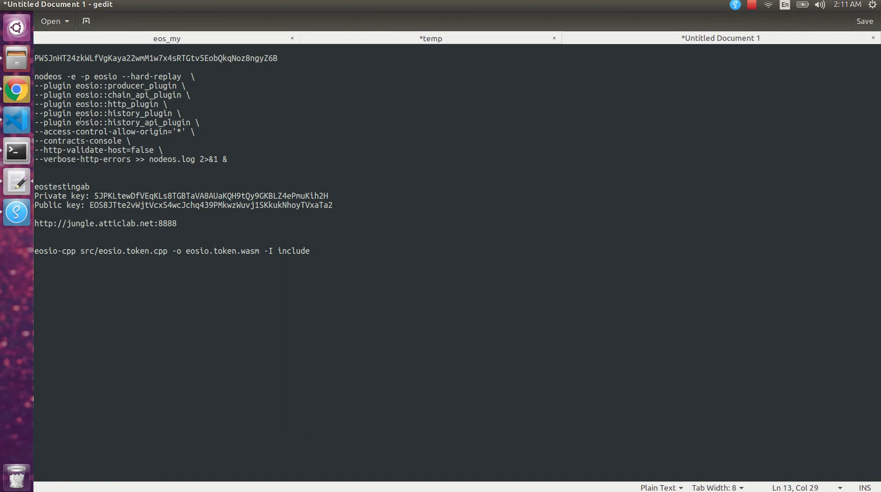
click(16, 154)
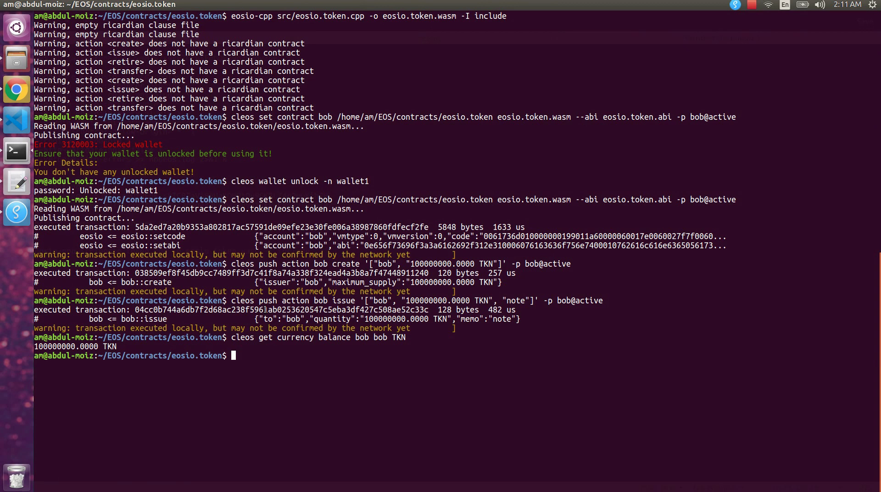
text(clear)
key(Return)
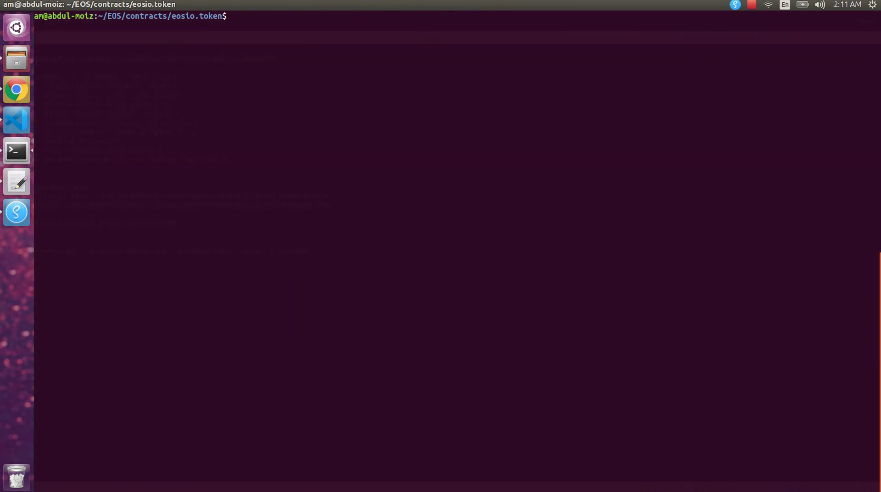
text(cleos get info)
key(Return)
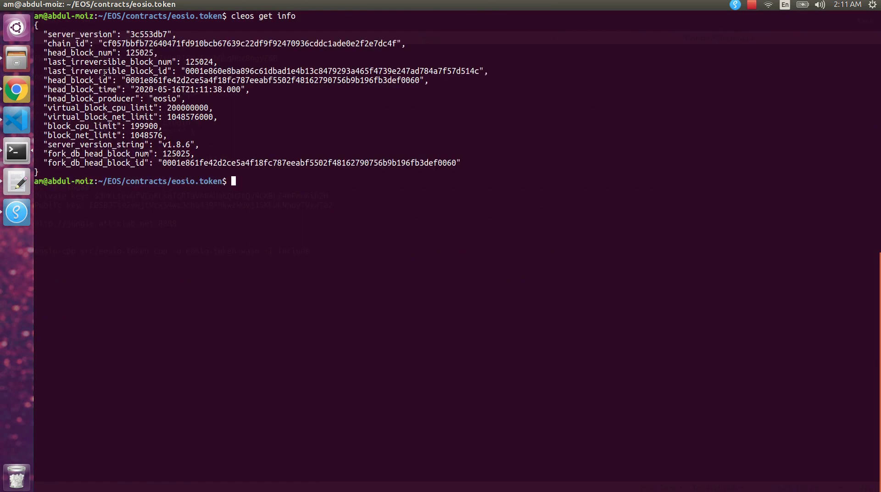
Highlight the chain_id hex value in the cleos output
double_click(68, 44)
click(54, 37)
drag(41, 27, 144, 171)
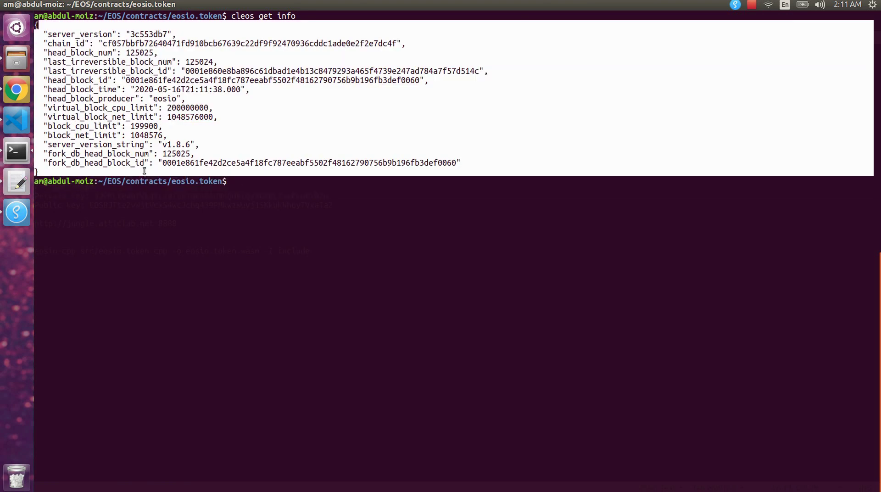
click(136, 195)
double_click(137, 42)
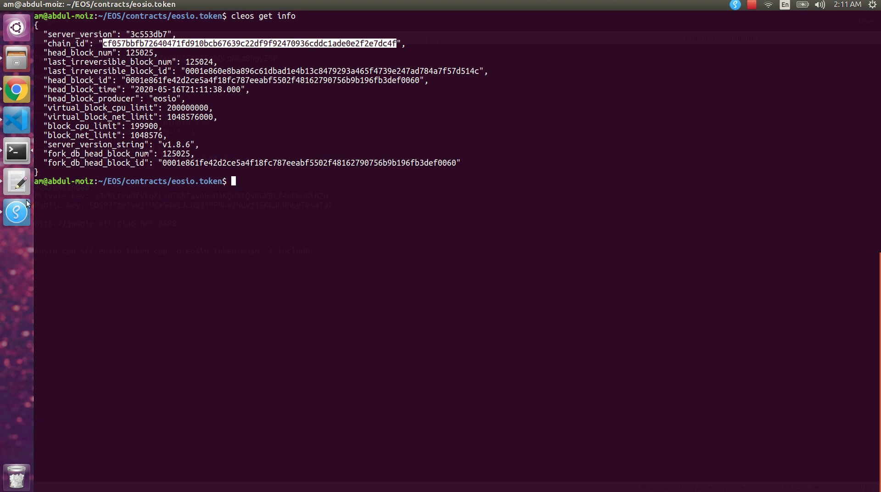
click(17, 212)
Paste the node's chain ID and save the local network
middle_click(524, 343)
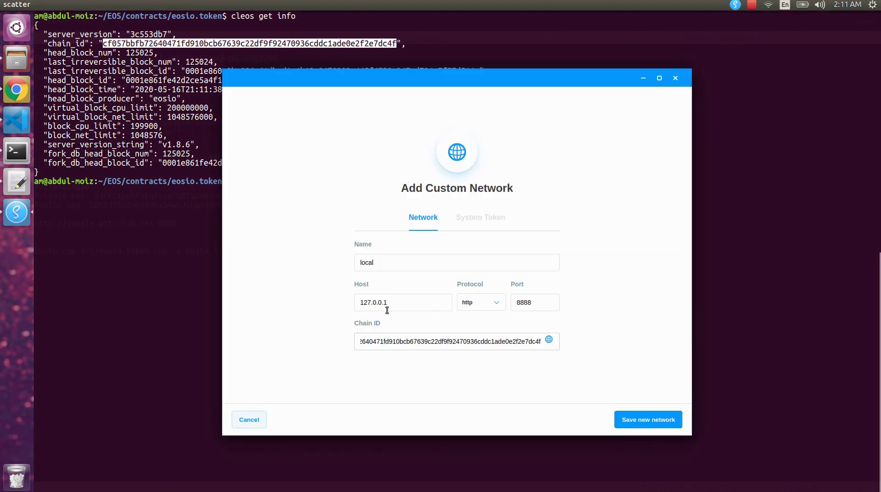
click(381, 260)
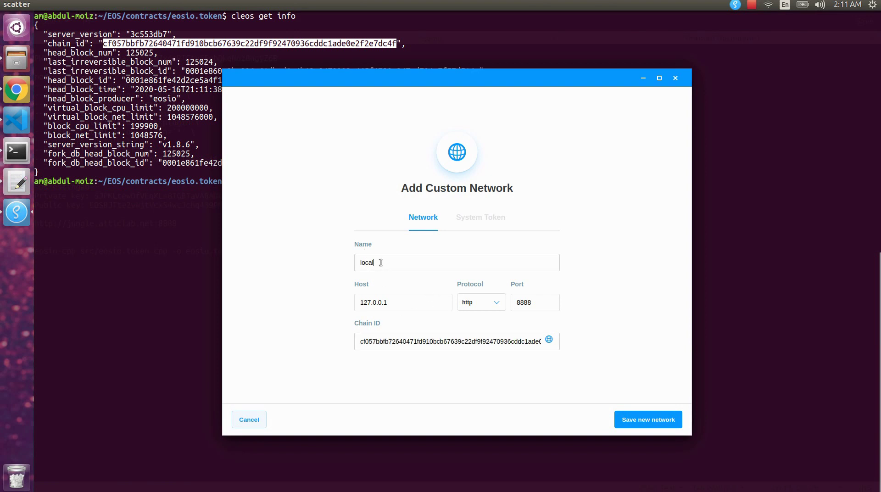
click(631, 419)
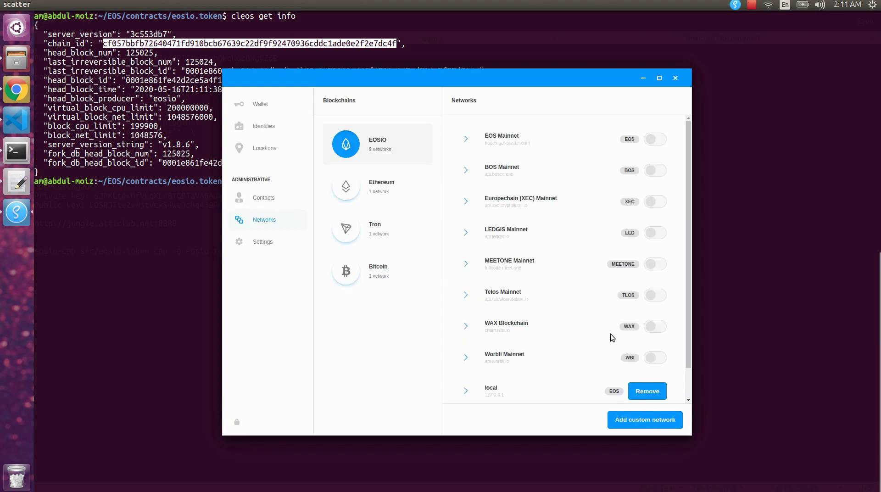
Expand the saved 'local' network's details to verify them
scroll(610, 339, down, 1)
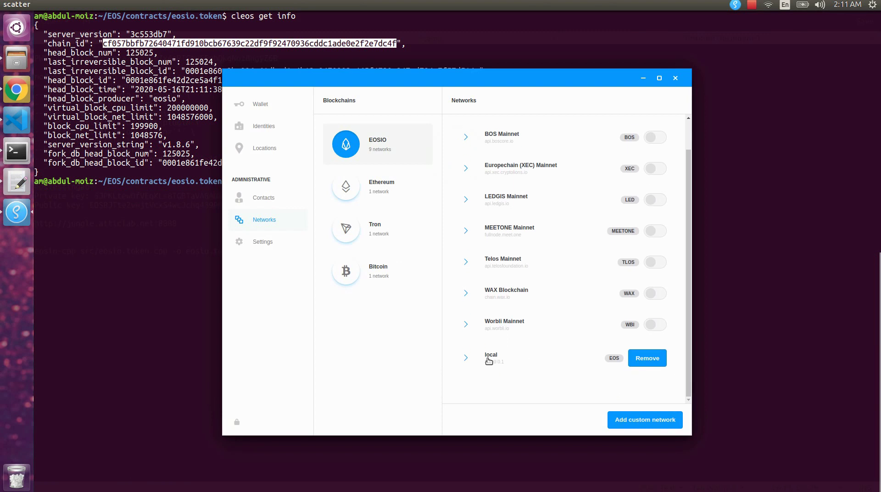
click(489, 360)
scroll(488, 365, down, 4)
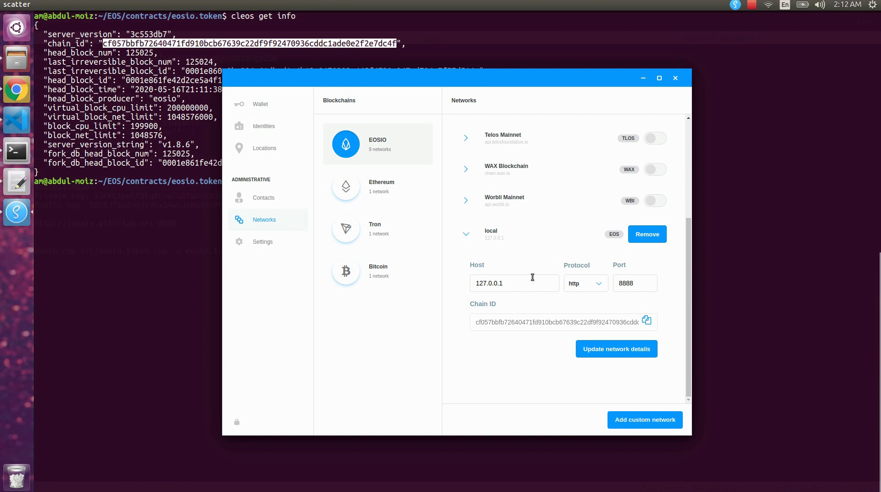
click(259, 242)
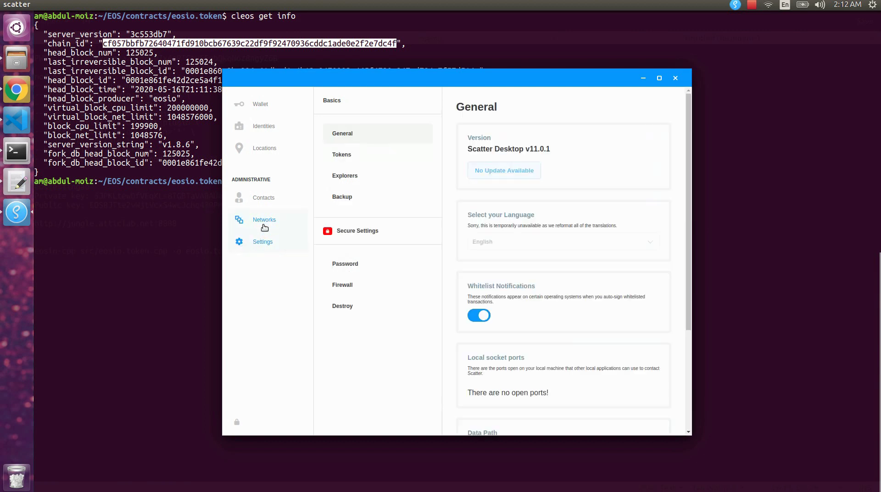
Check the Networks list and the empty Wallet page, then focus the gedit key notes
click(260, 222)
scroll(541, 339, down, 1)
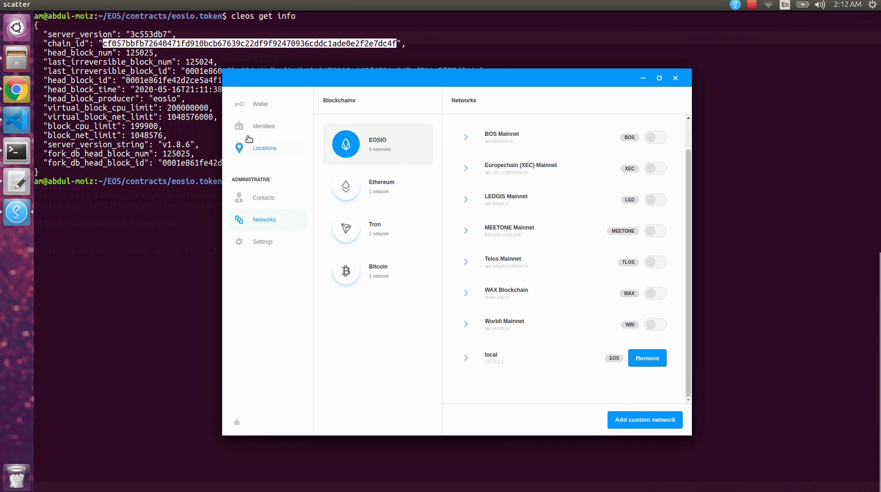
click(258, 105)
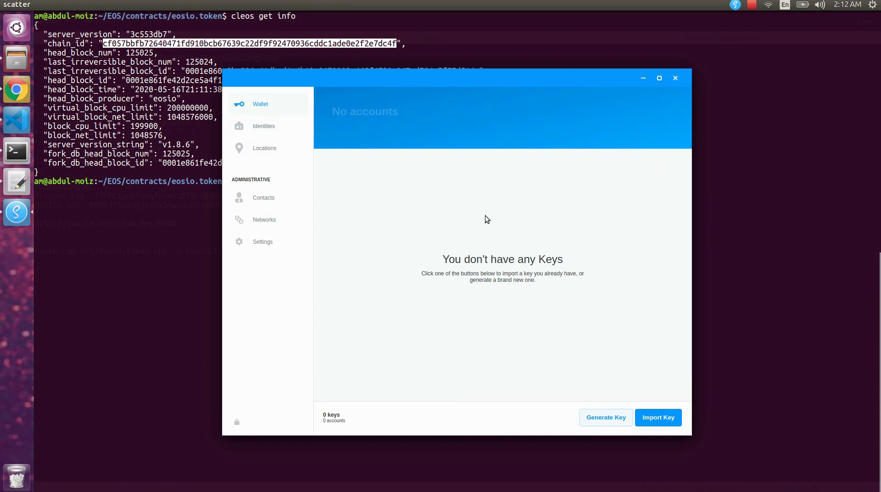
click(17, 186)
click(95, 203)
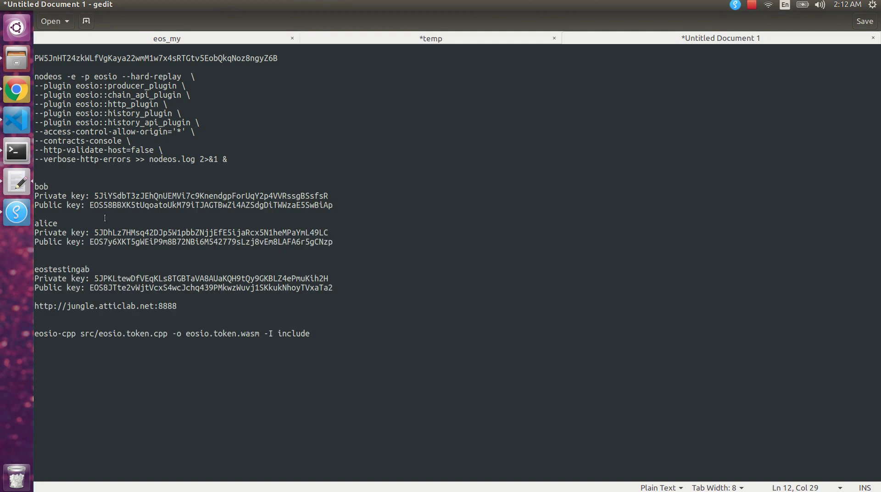
Copy bob's private key from the gedit notes and switch back to Scatter
double_click(103, 196)
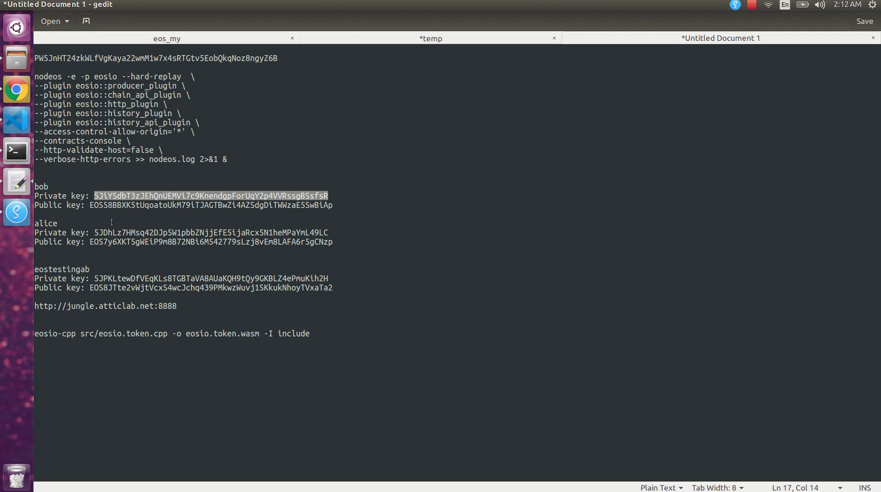
click(11, 217)
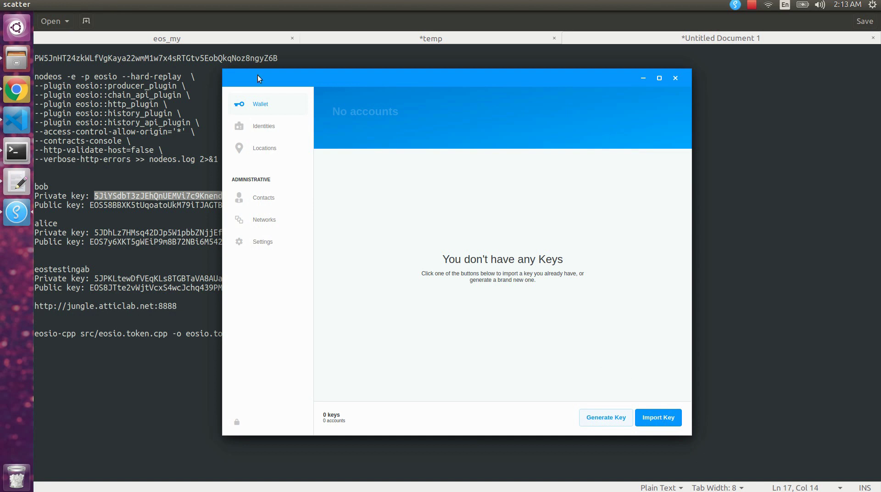
Import bob's private key as text by pasting it into Scatter
click(662, 421)
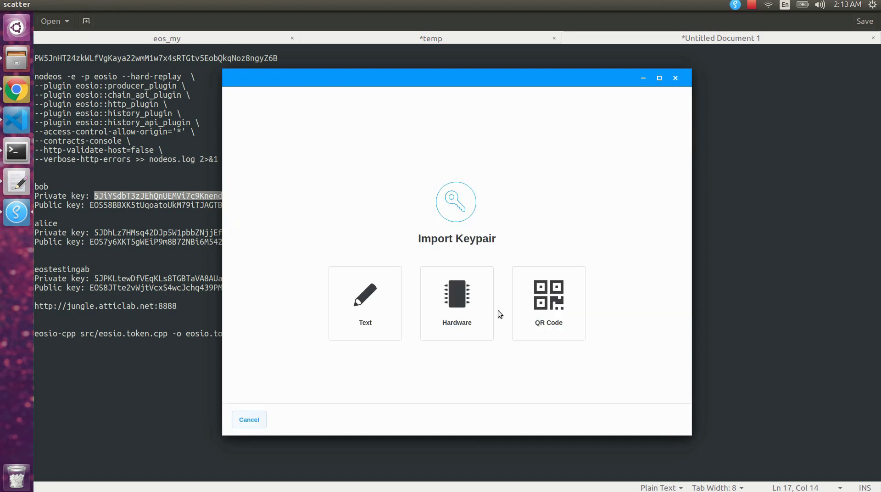
click(369, 305)
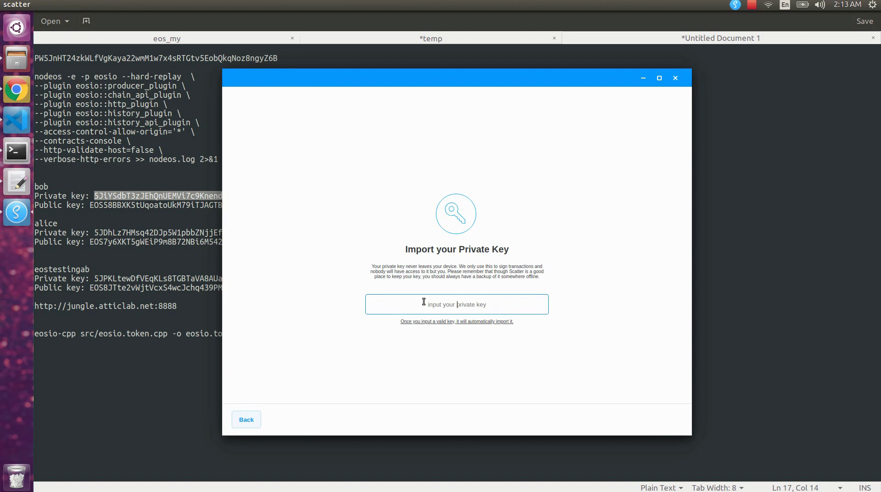
key(ctrl+v)
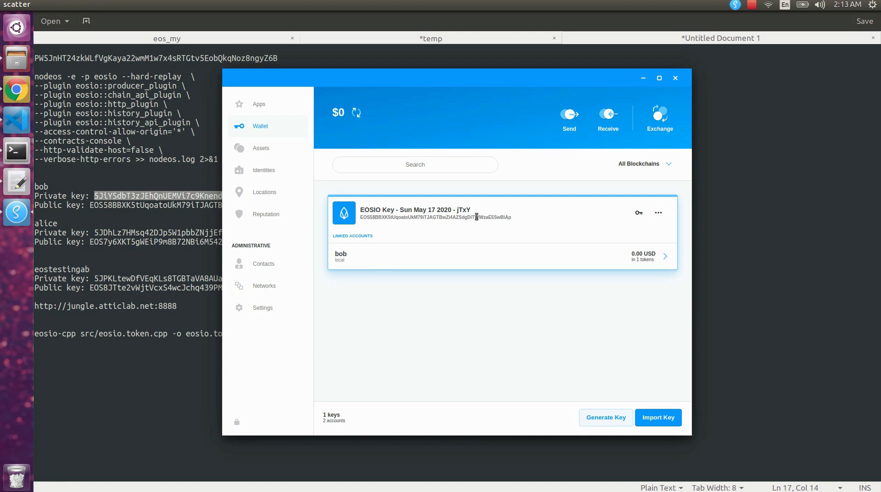
Rename the imported key to 'bob local', then view bob's account details and return
click(663, 214)
click(636, 229)
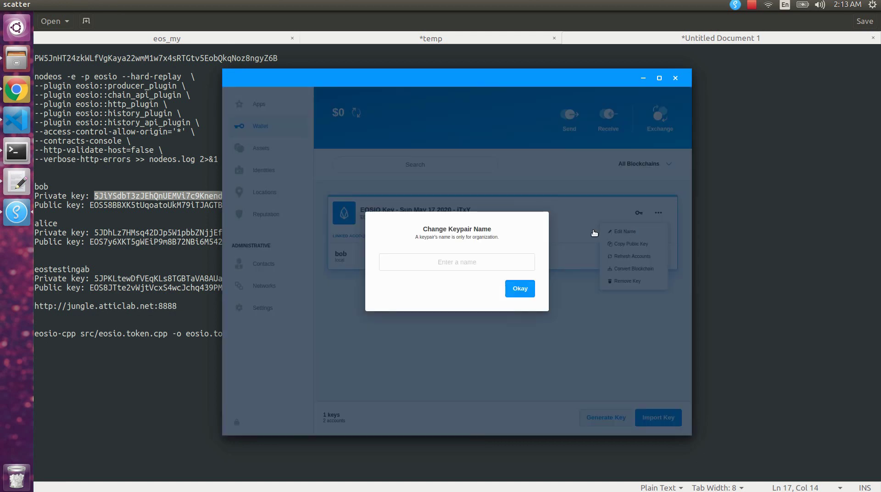
text(bob account)
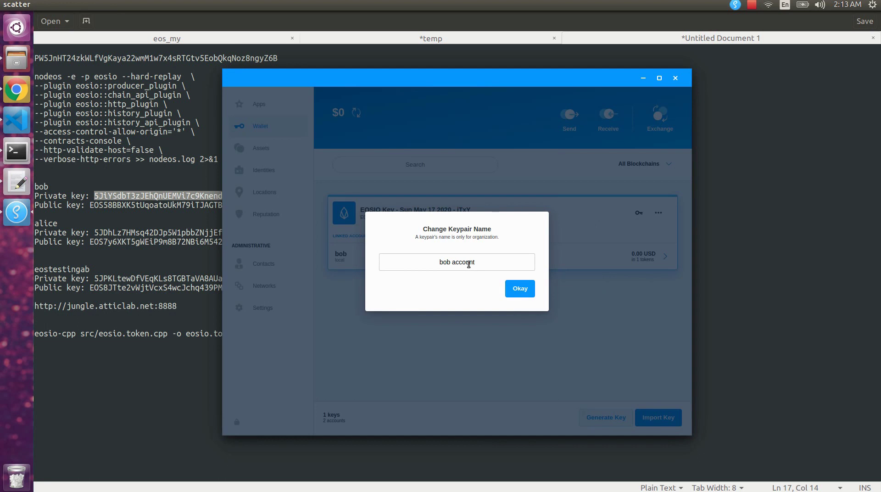
double_click(468, 264)
text(local)
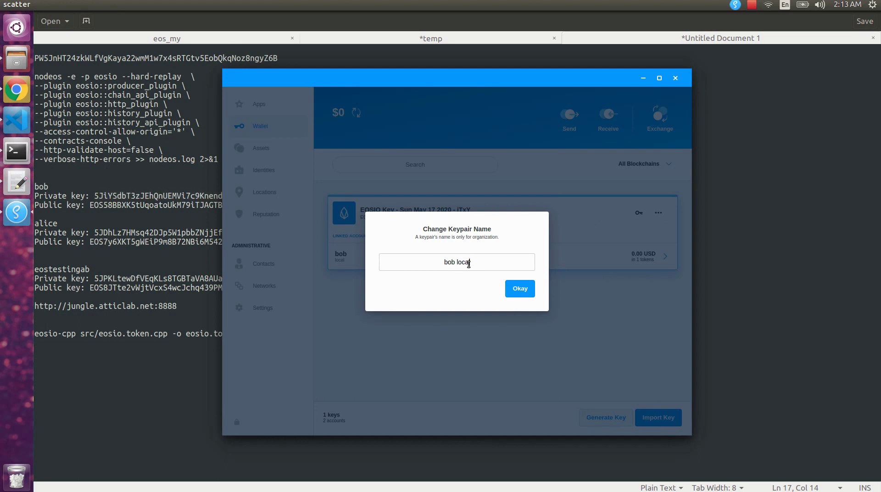
click(517, 289)
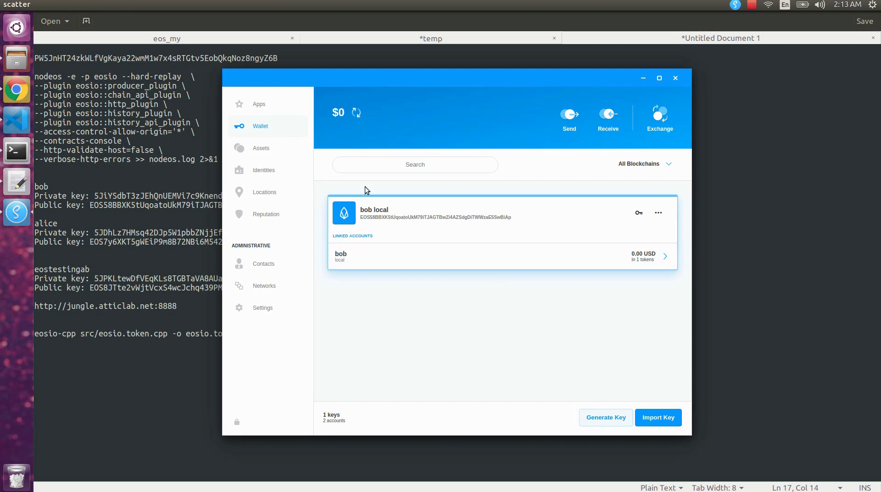
click(363, 257)
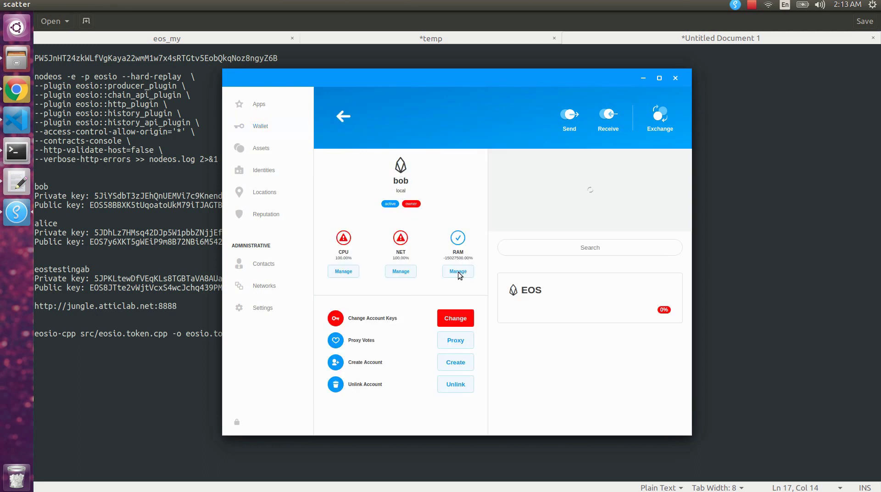
click(344, 116)
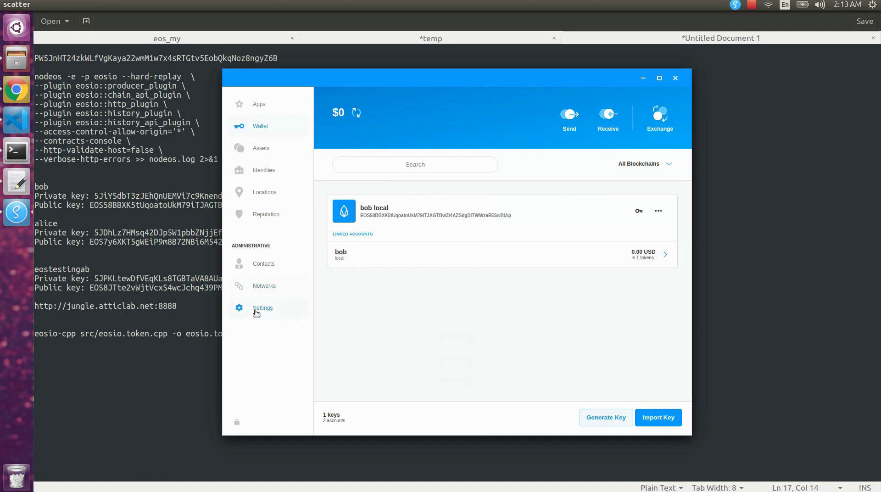
From Settings > Networks, start another custom network and name it 'jungle'
click(259, 306)
click(262, 286)
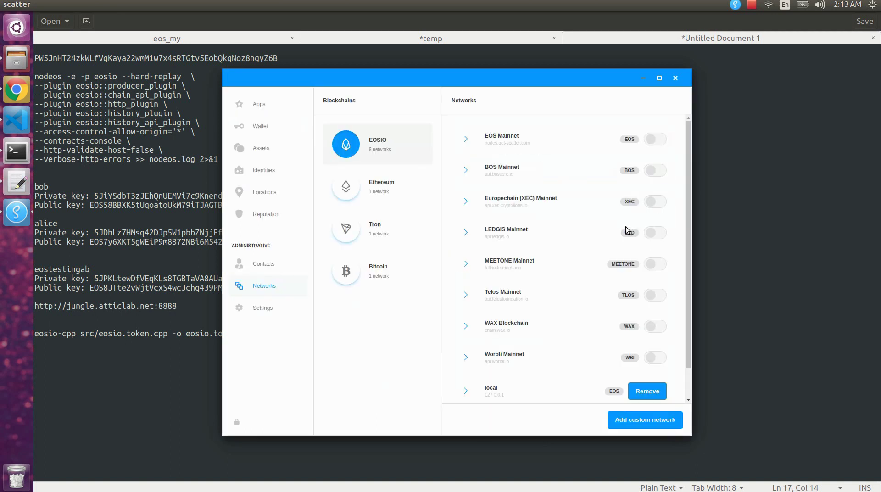
scroll(544, 283, down, 1)
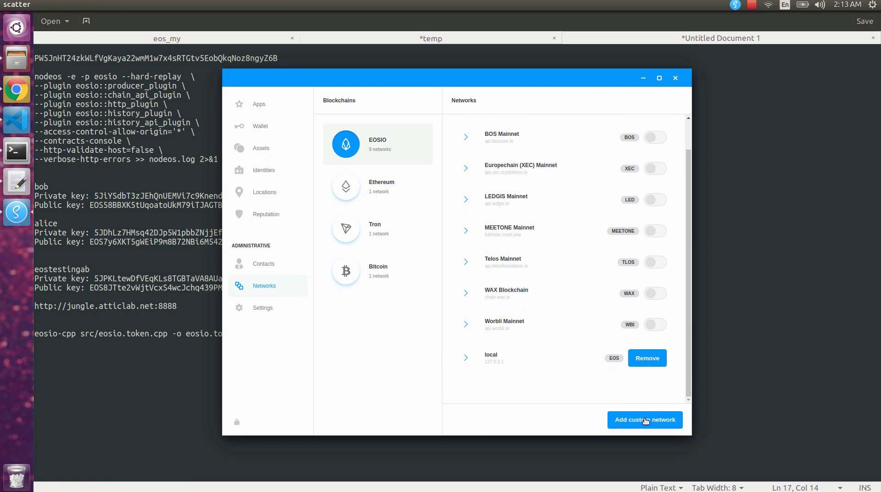
click(646, 421)
click(372, 264)
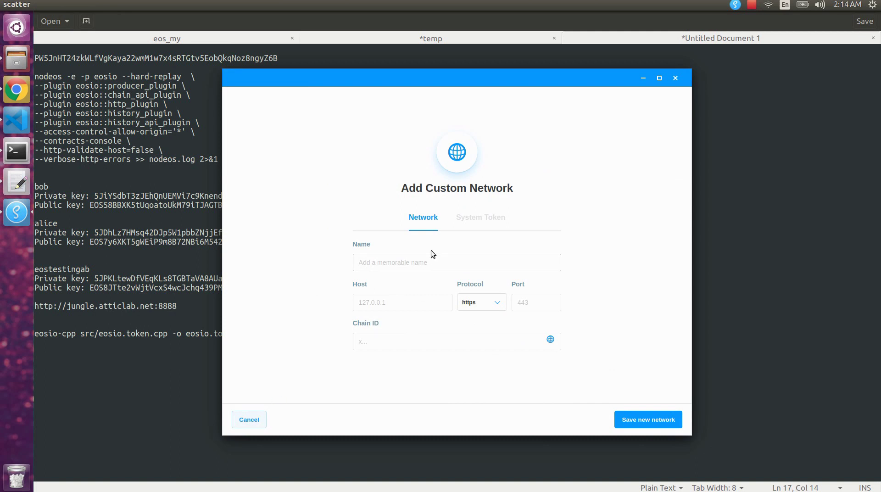
text(jungle)
click(379, 303)
Go to the Jungle2.0 testnet monitor in Chrome and show its API endpoints list
click(20, 92)
click(199, 36)
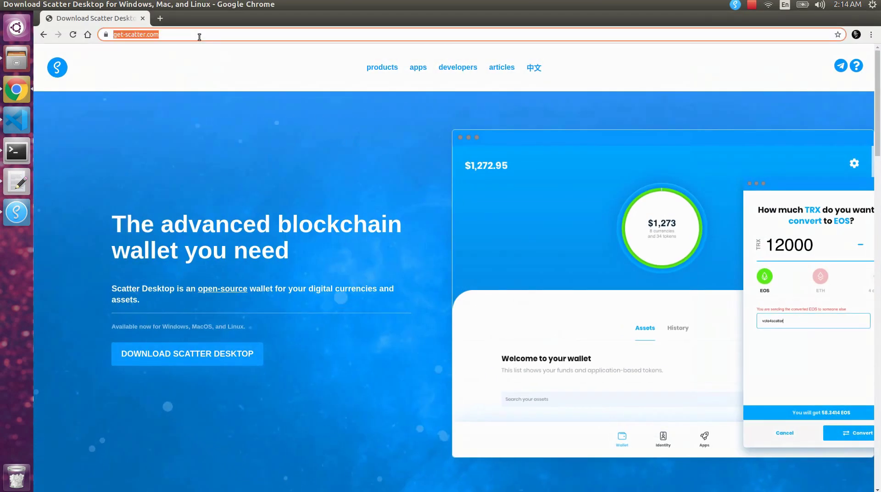
text(jungle)
key(Delete)
key(Down)
key(Down)
key(Down)
key(Down)
key(Return)
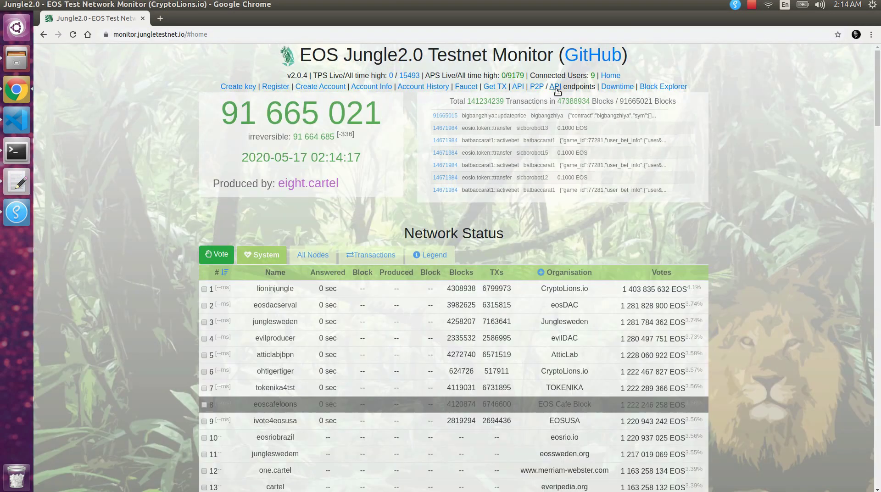
click(557, 89)
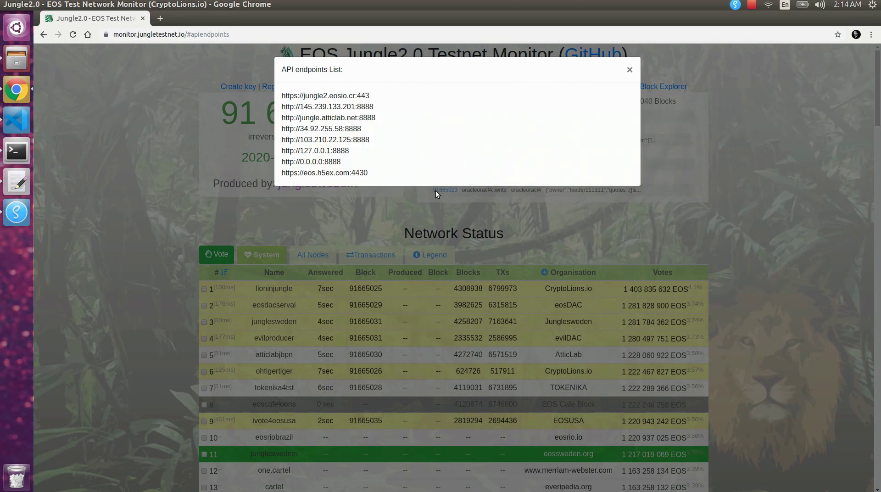
key(alt+Tab)
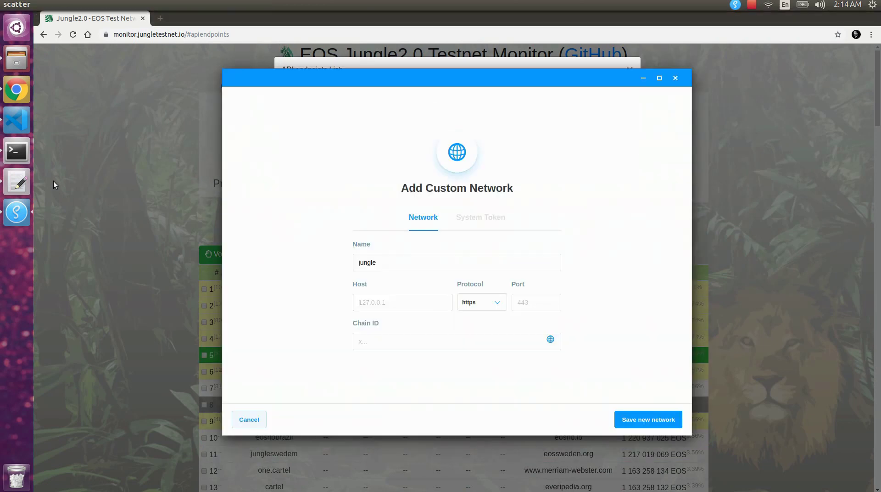
click(22, 179)
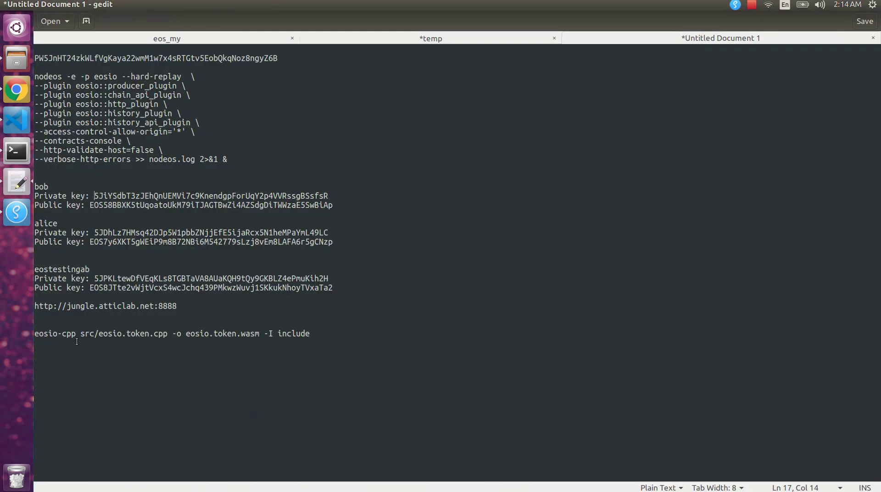
triple_click(76, 306)
key(ctrl+c)
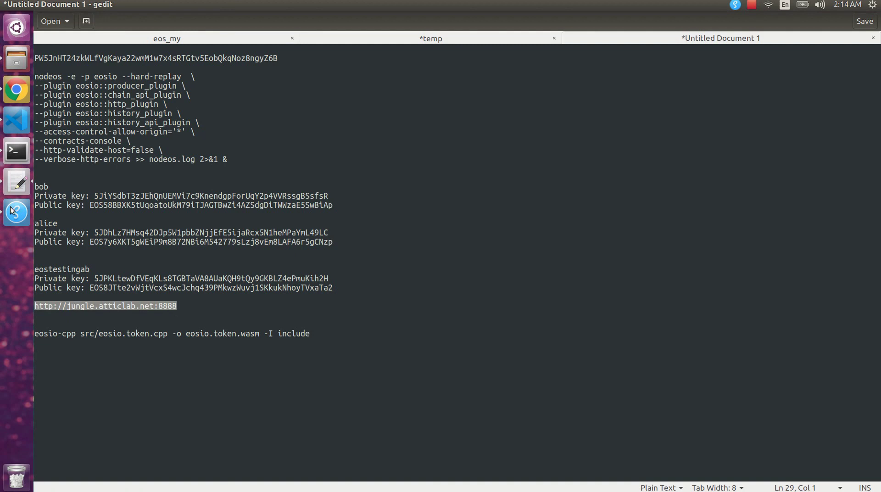
key(alt+Tab)
click(400, 306)
key(ctrl+v)
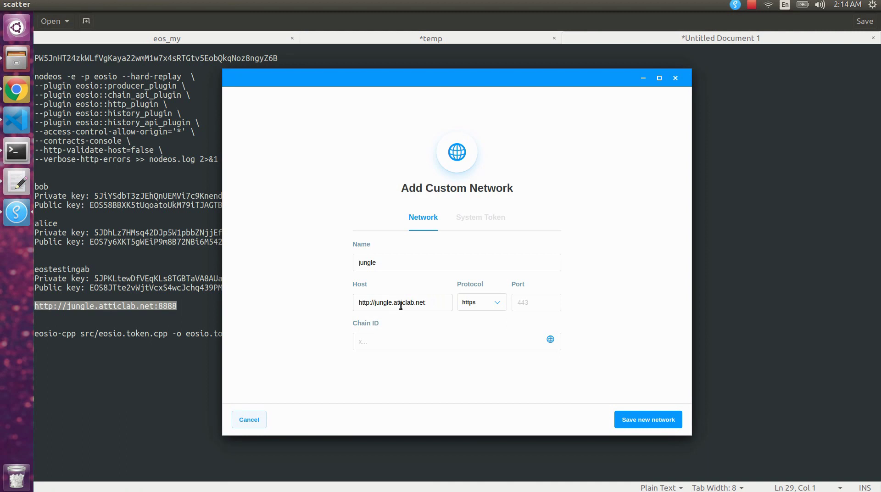
key(shift+Home)
key(BackSpace)
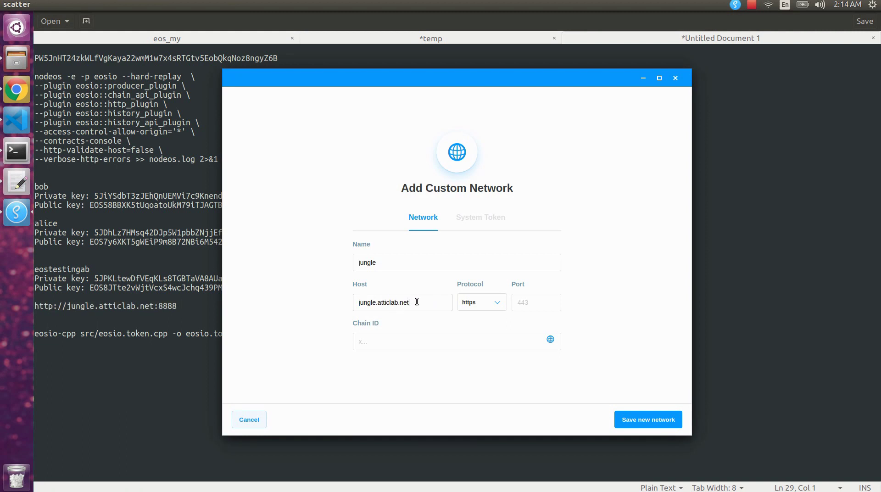
Set the network protocol to http and the port to 8888
click(485, 307)
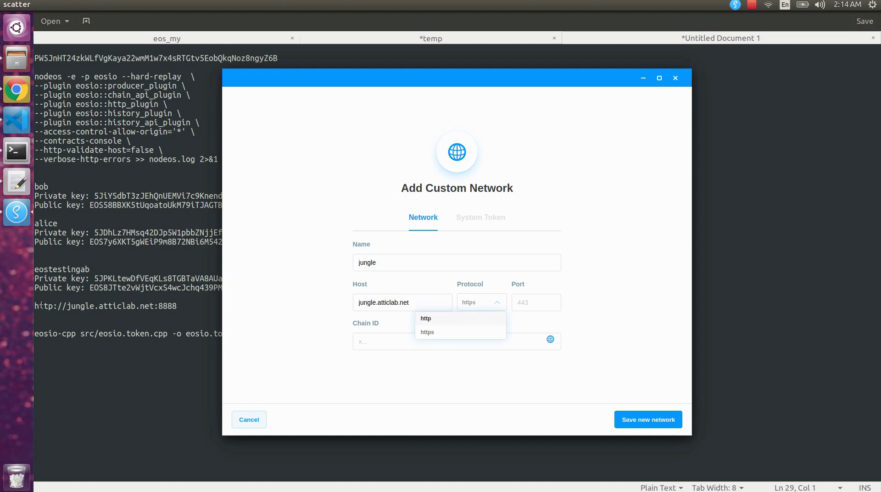
click(435, 318)
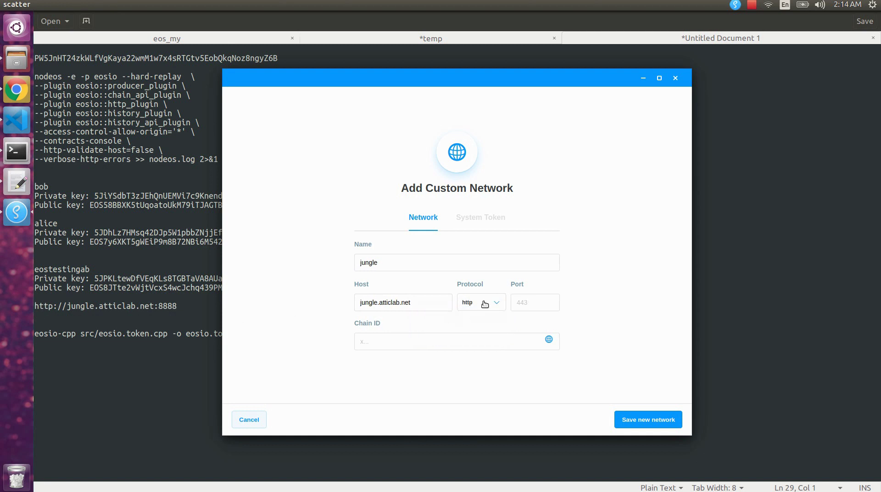
text(8888)
click(93, 308)
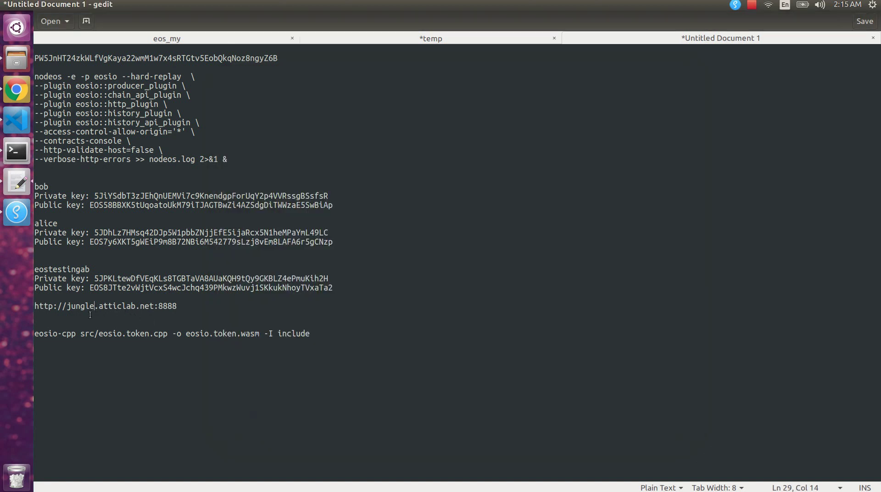
click(19, 152)
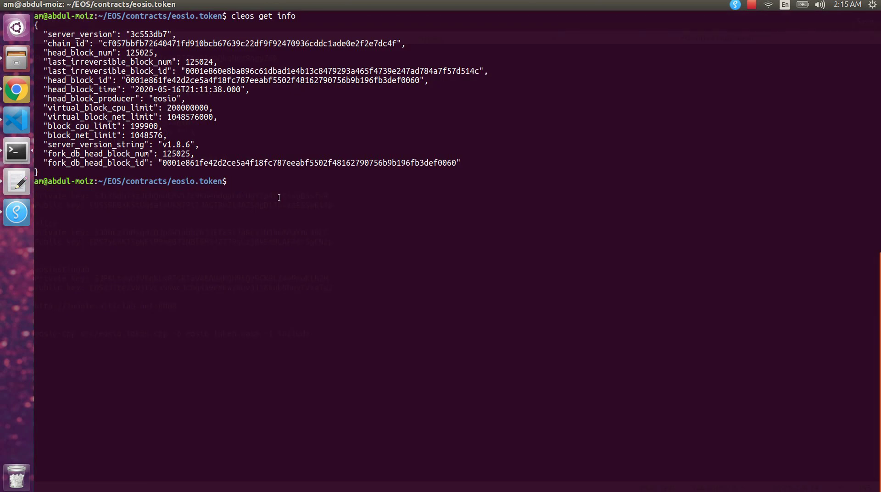
key(Up)
key(Up)
key(Left)
key(Left)
key(Left)
key(Left)
key(Left)
key(Left)
key(Left)
key(Left)
text(-u)
key(Left)
key(alt+Tab)
drag(199, 309, 33, 305)
key(ctrl+c)
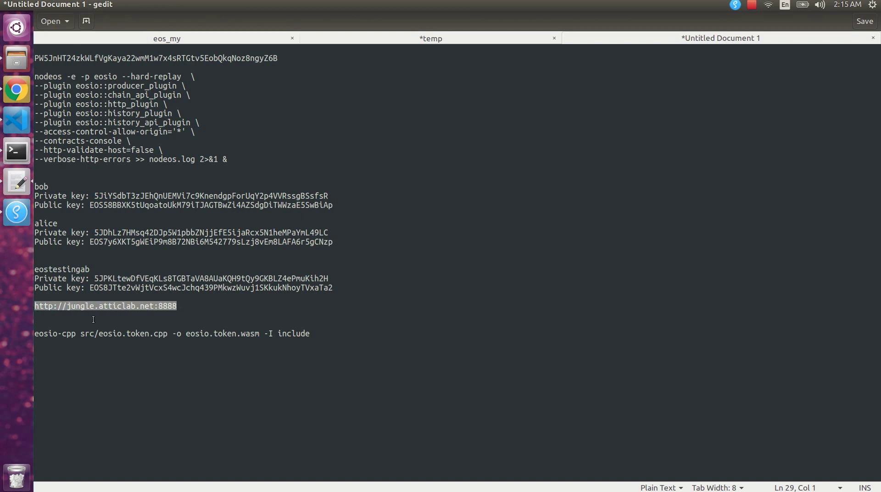
key(alt+Tab)
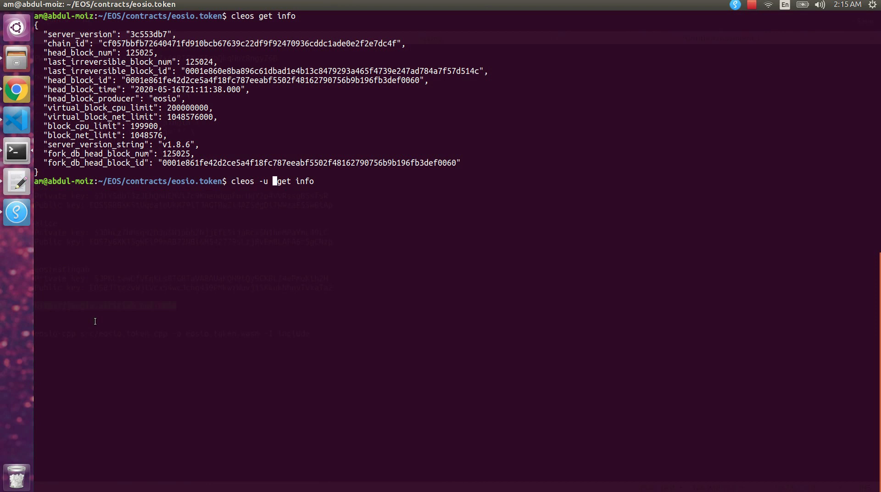
key(ctrl+shift+v)
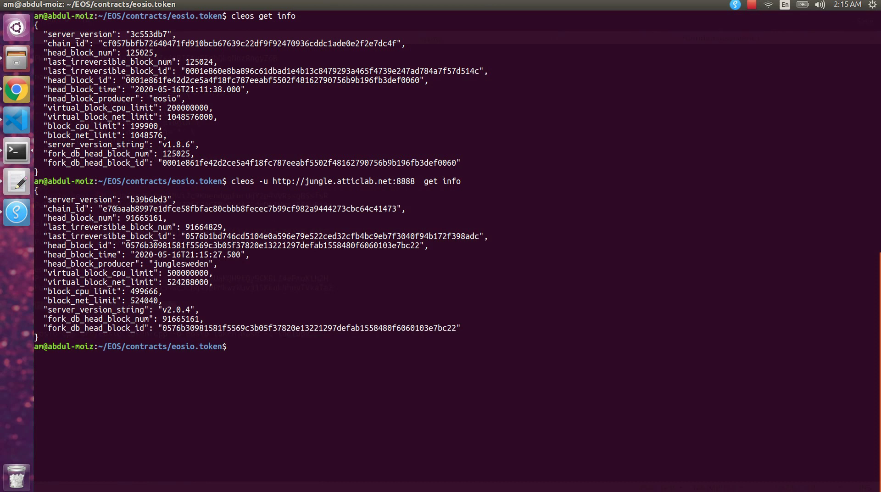
Paste the Jungle node's chain_id into the network's Chain ID and save the network
double_click(122, 207)
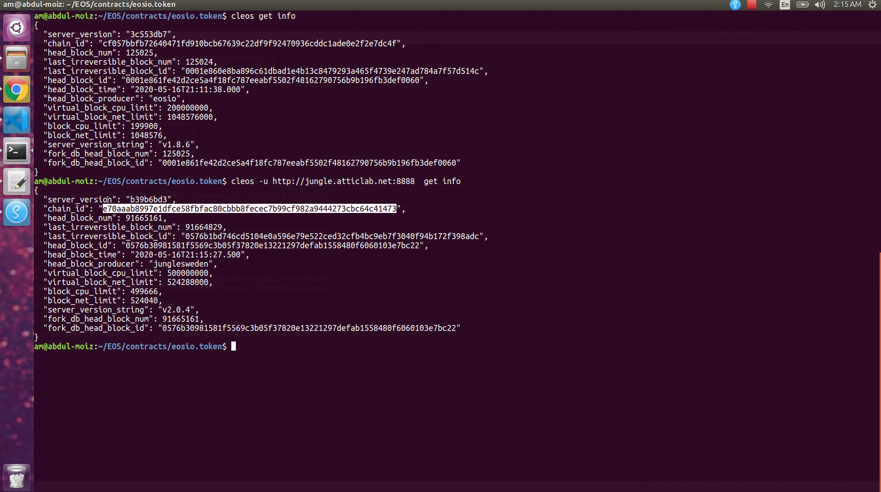
double_click(207, 44)
double_click(164, 207)
key(ctrl+c)
click(17, 216)
click(407, 345)
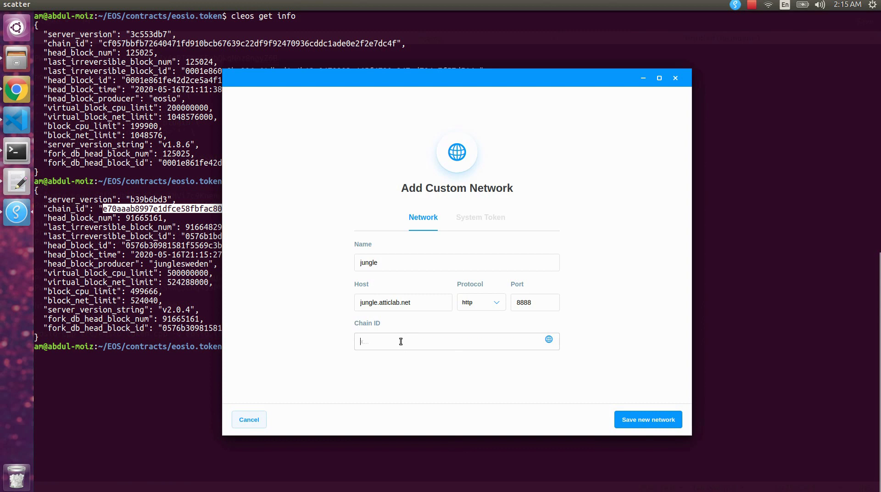
middle_click(415, 342)
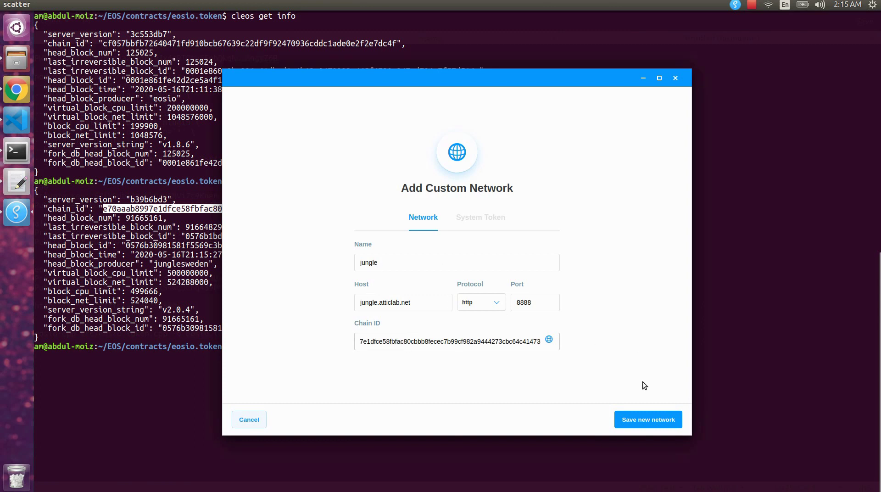
click(640, 420)
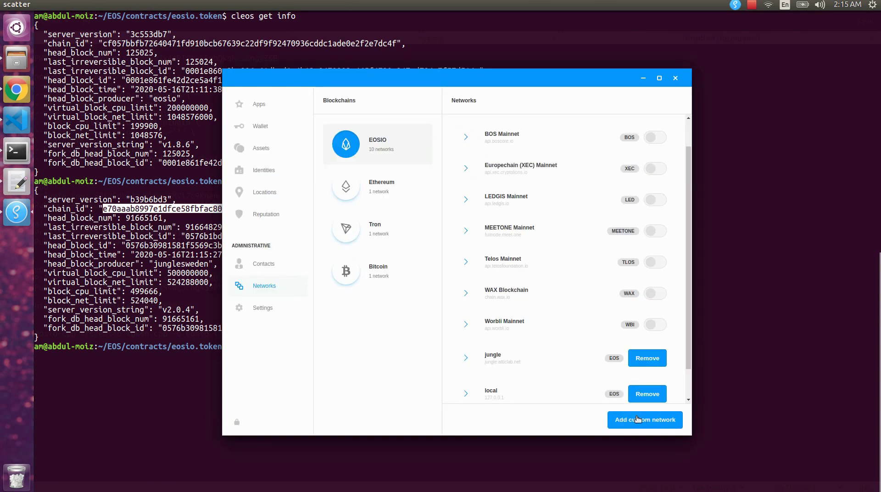
Expand the saved jungle network in Networks to verify its details, then go to the Wallet
scroll(516, 322, down, 1)
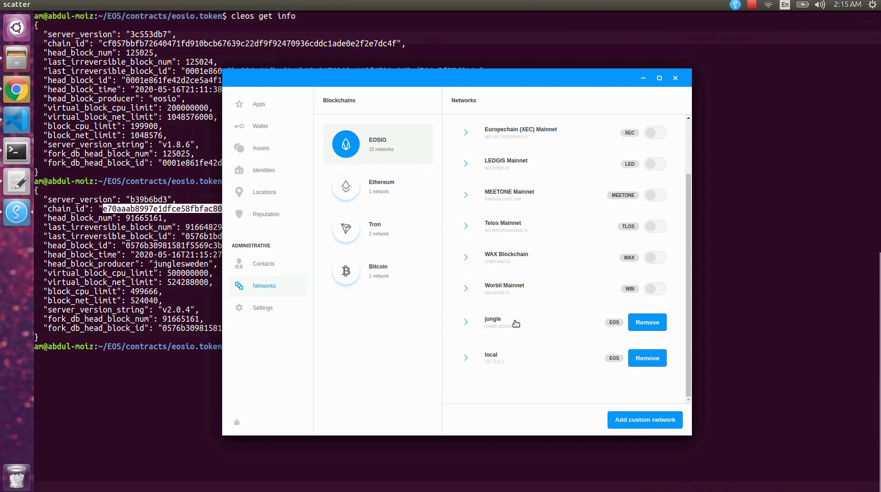
click(516, 323)
scroll(517, 335, down, 4)
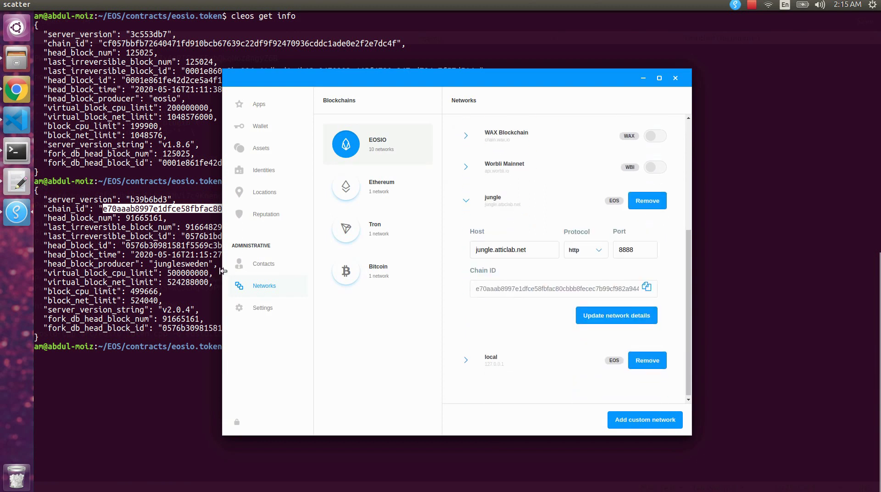
click(260, 307)
click(265, 286)
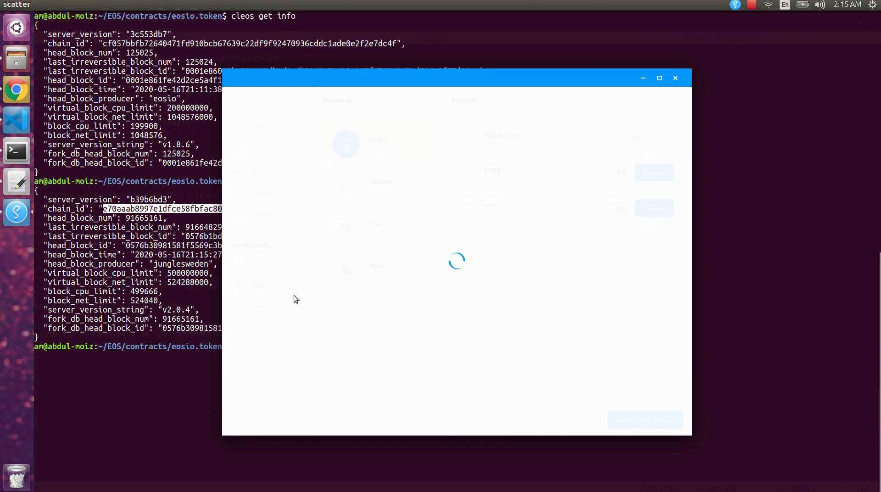
scroll(566, 316, down, 2)
click(512, 323)
scroll(528, 325, down, 3)
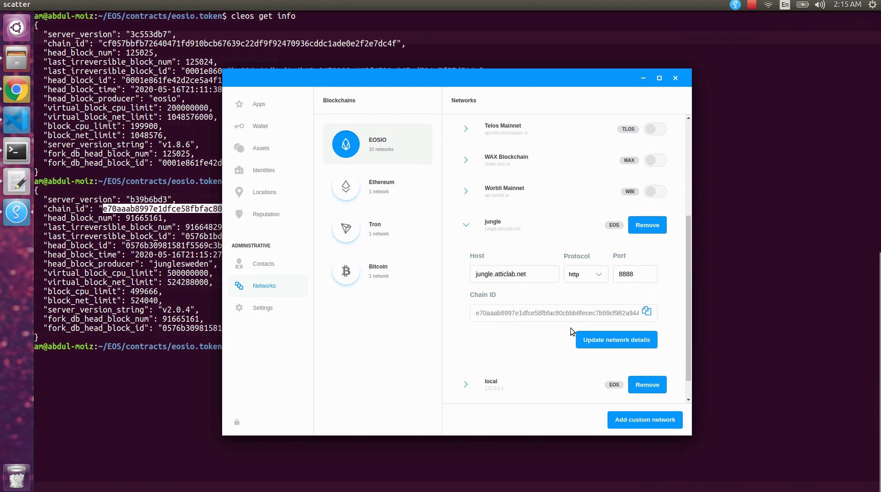
click(272, 128)
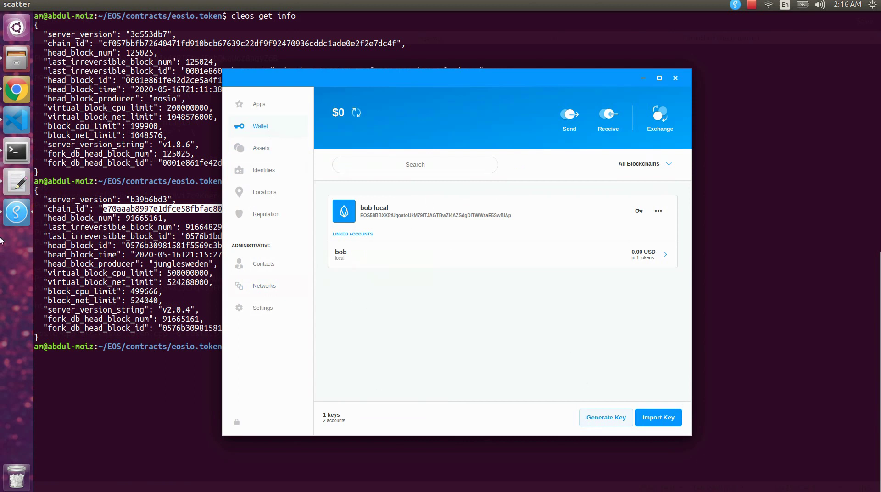
Import the eostestingab private key from the notes as a text key
click(21, 183)
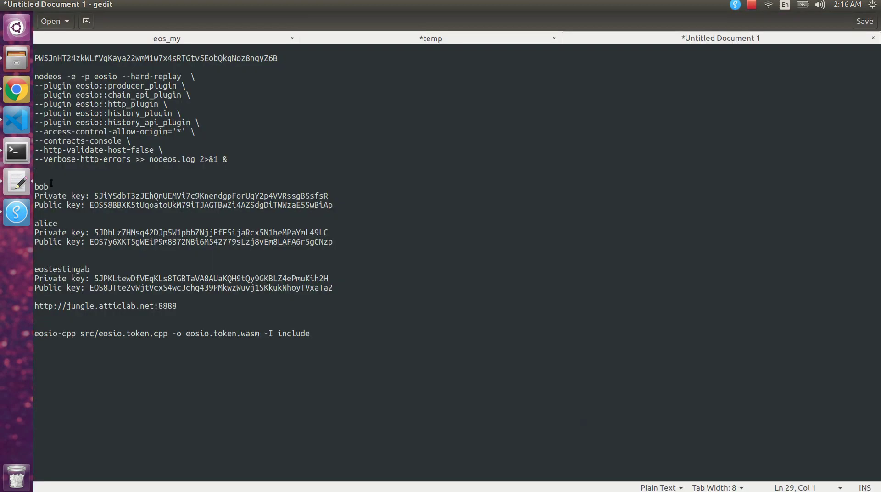
double_click(52, 271)
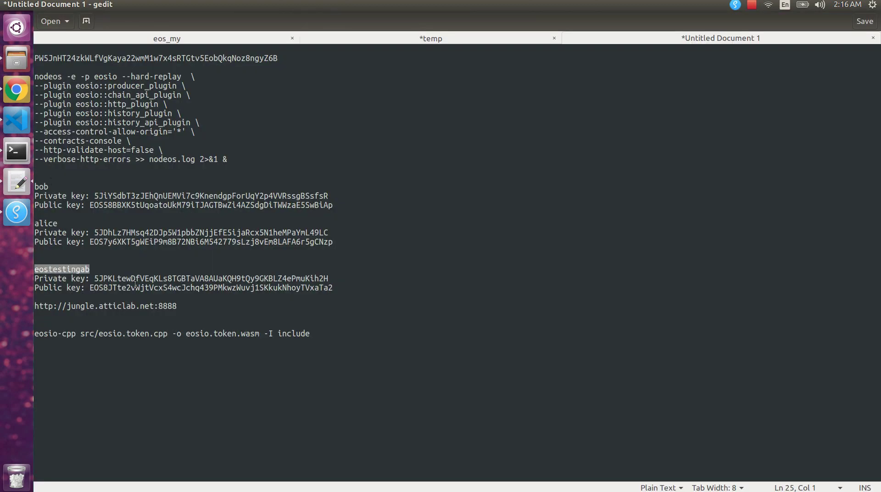
double_click(126, 278)
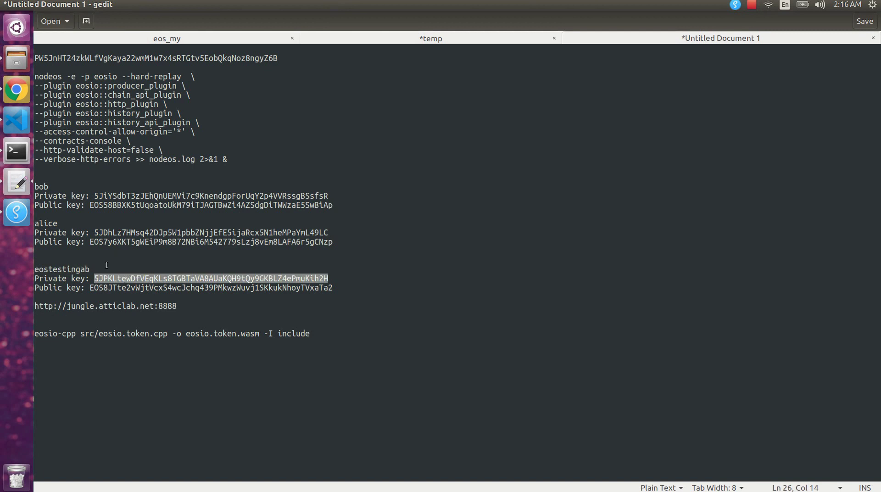
click(19, 208)
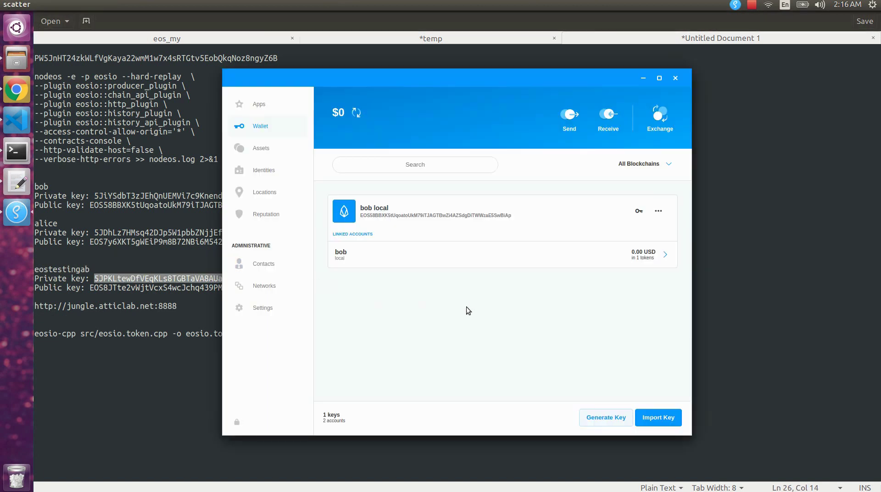
click(659, 418)
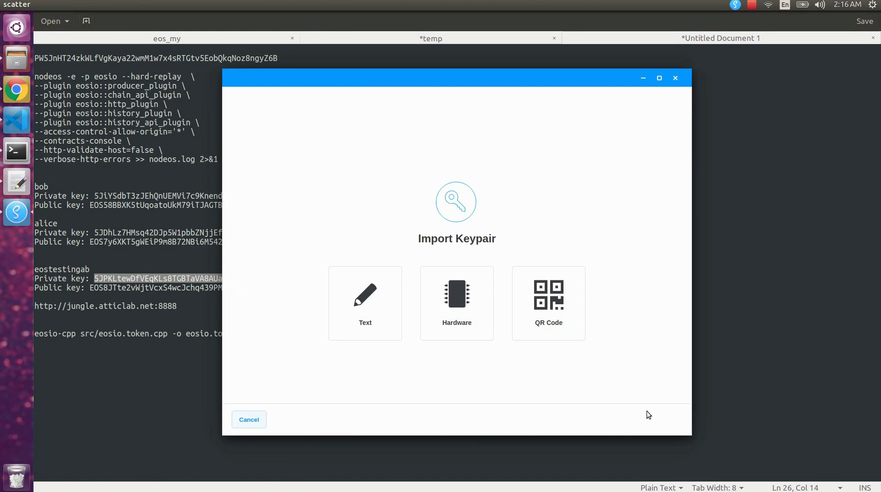
click(358, 308)
key(ctrl+v)
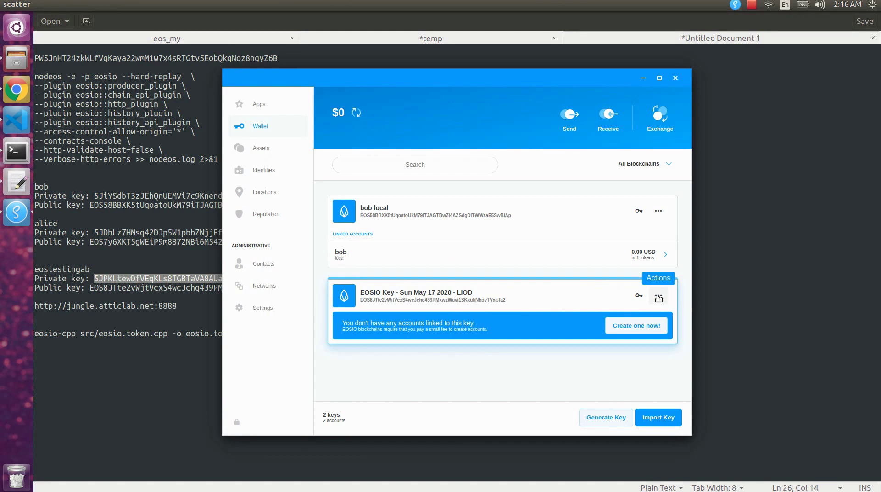
Refresh the new key's linked accounts twice
click(658, 297)
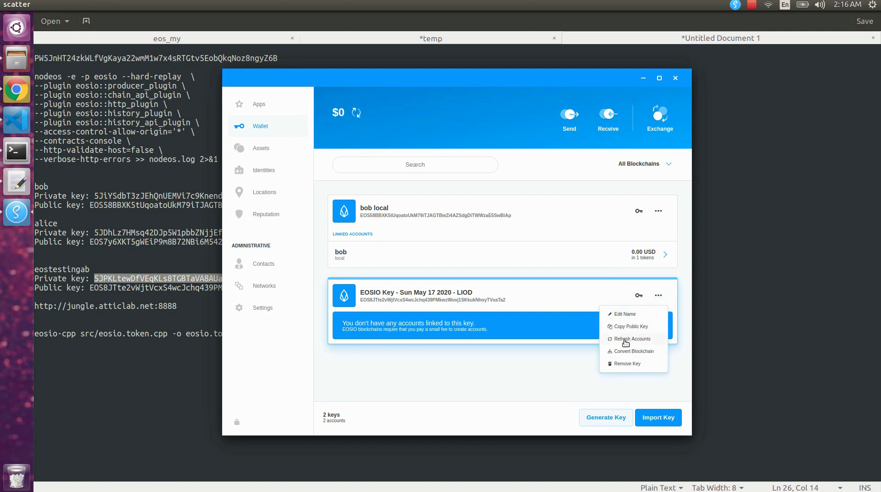
click(623, 341)
click(658, 295)
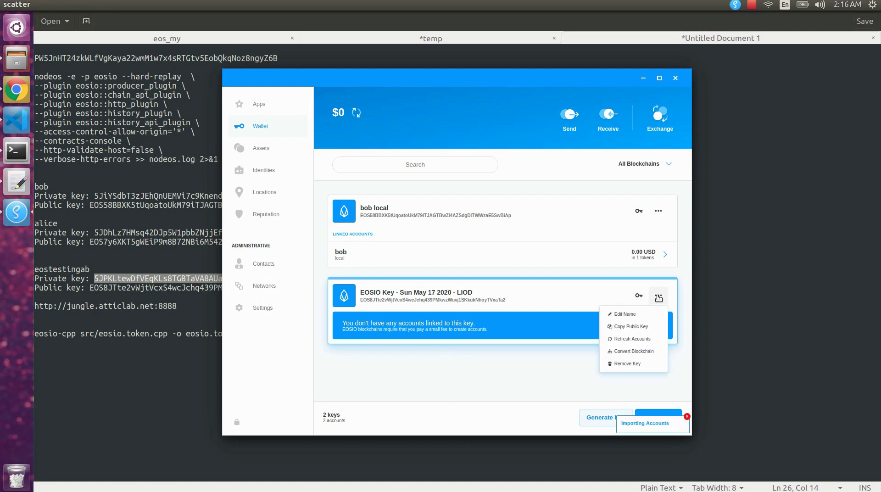
click(625, 339)
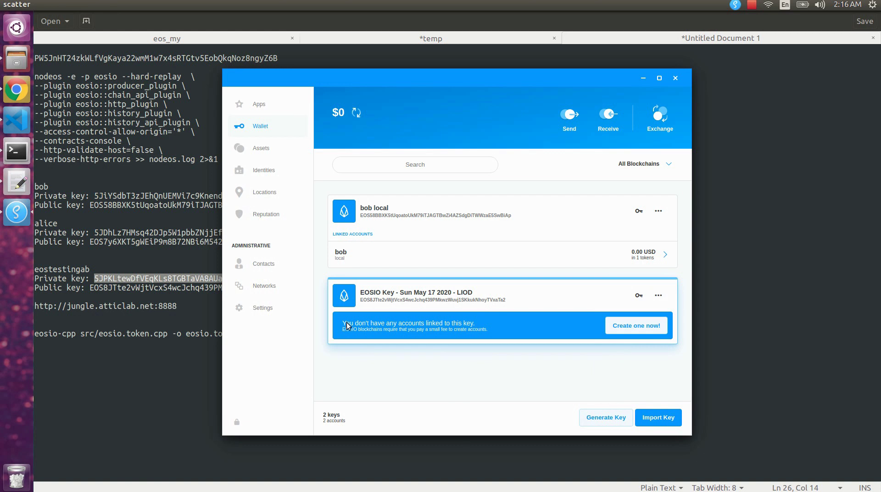
Paste the Jungle API endpoint list over the eosio-cpp line in the notes and select jungle2.eosio.cr
click(17, 90)
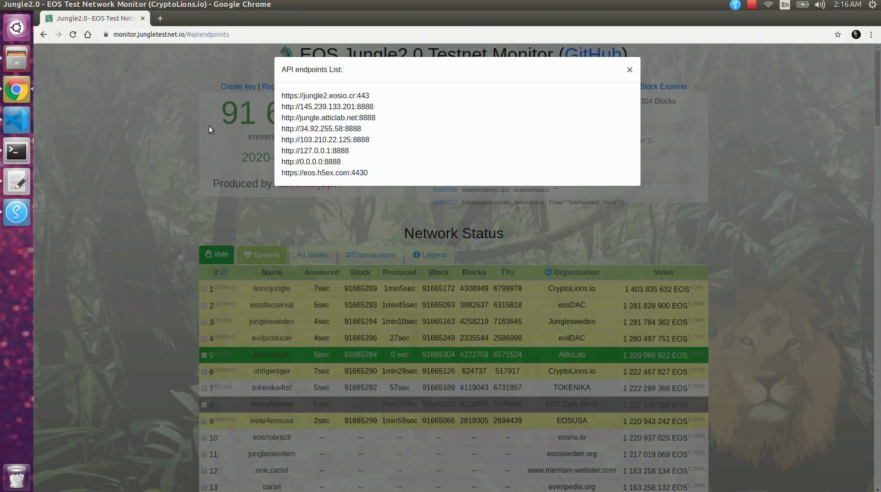
drag(281, 96, 354, 104)
key(ctrl+c)
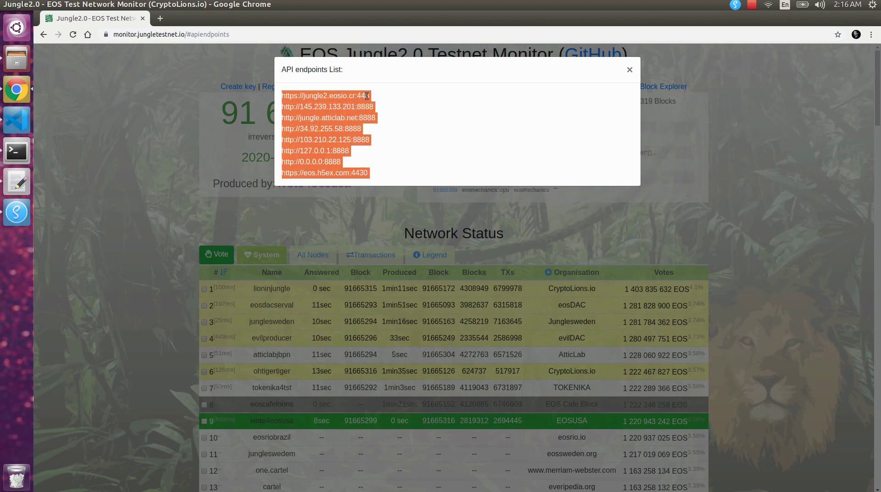
click(28, 183)
click(417, 349)
key(shift+Home)
key(BackSpace)
key(ctrl+v)
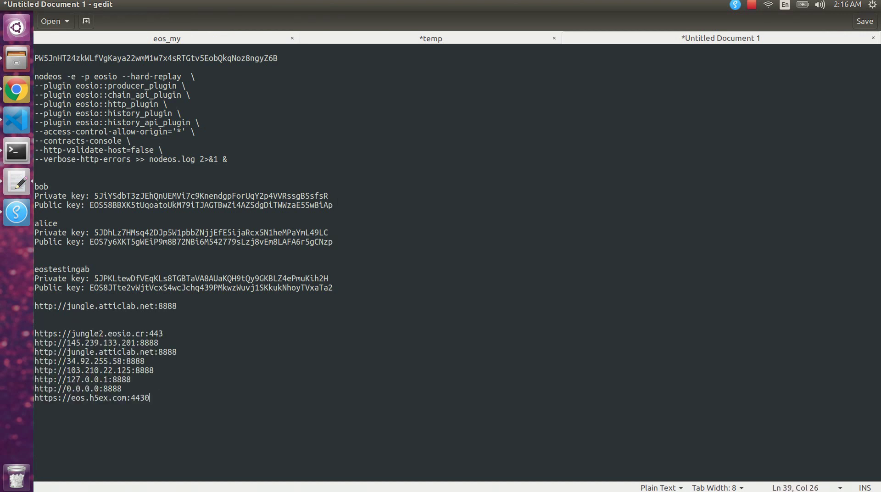
drag(72, 333, 145, 335)
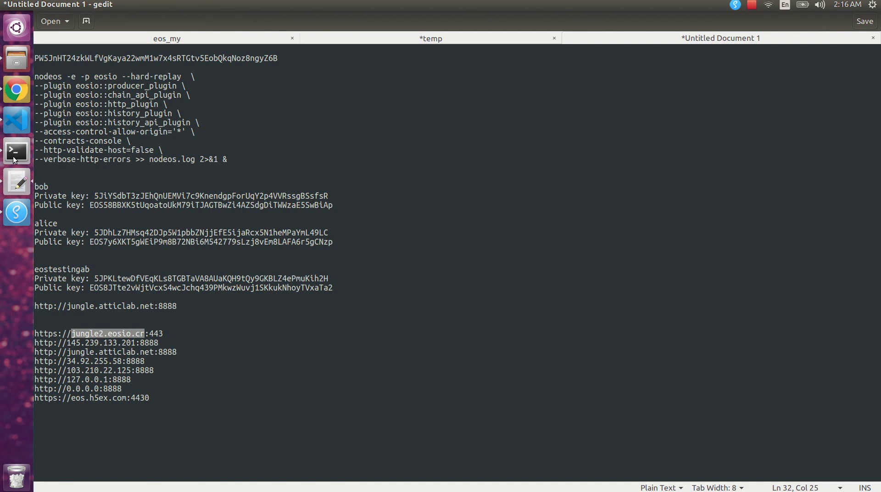
click(17, 212)
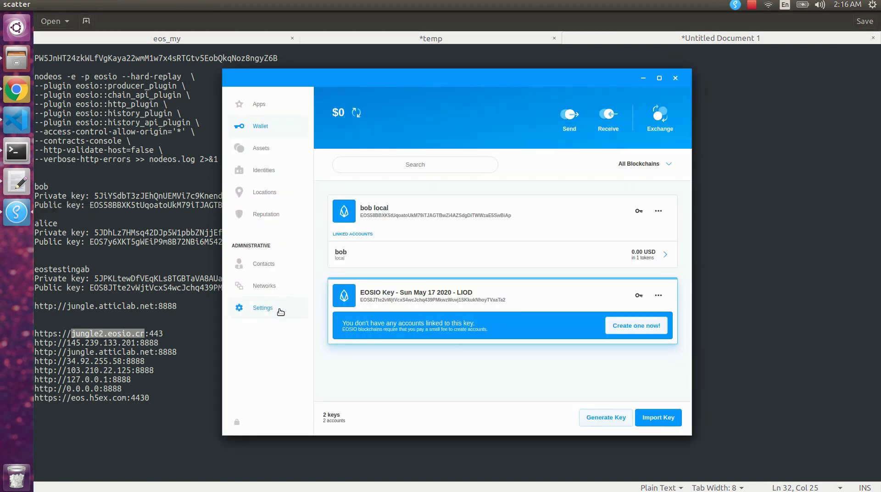
Update the jungle network to host jungle2.eosio.cr, protocol https, port 443, and save
click(265, 286)
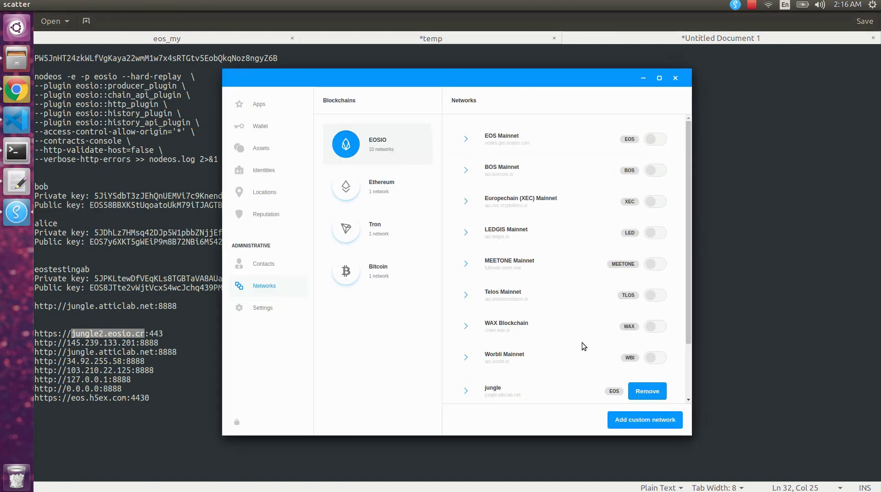
scroll(572, 346, down, 2)
click(549, 333)
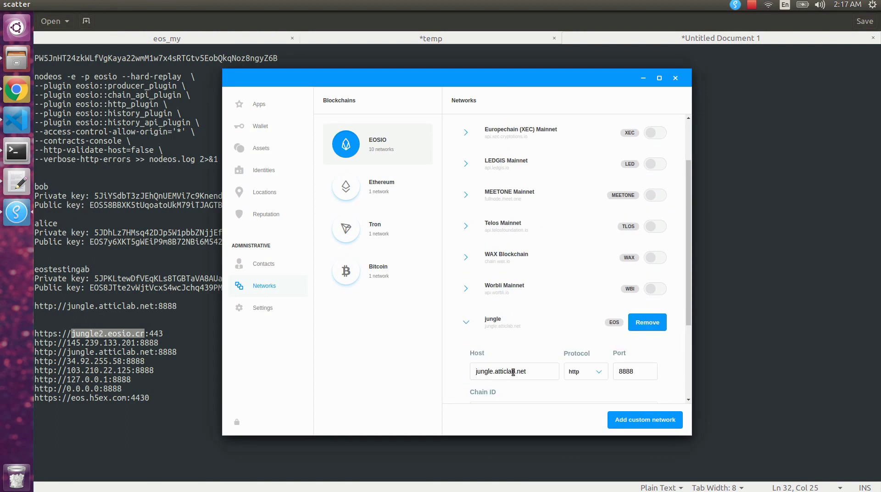
triple_click(542, 375)
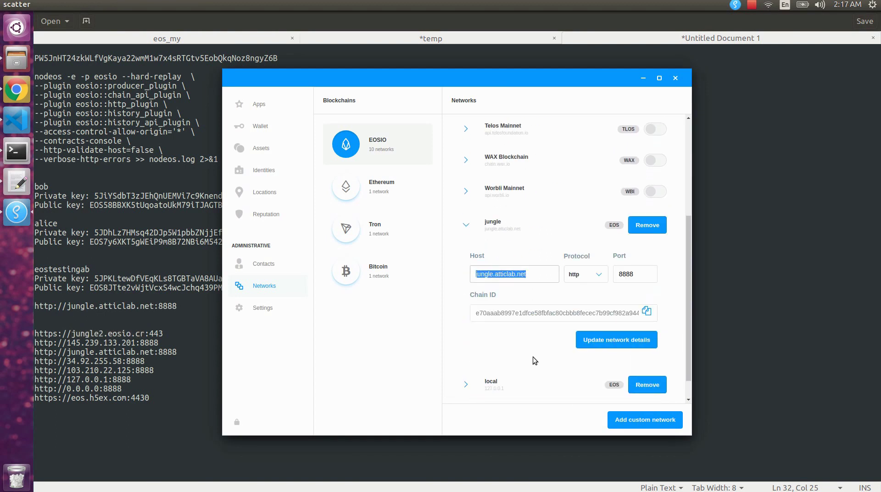
text(jungle2.eosio.cr)
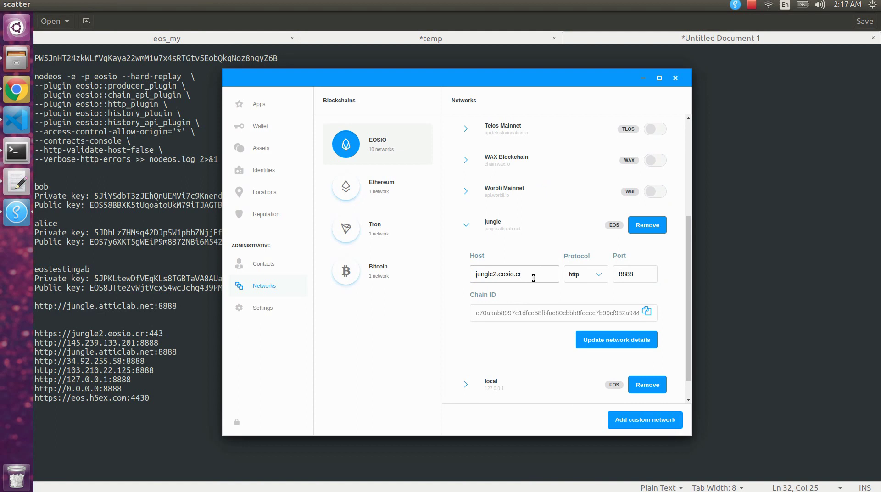
click(583, 280)
click(530, 305)
double_click(650, 275)
text(4)
click(599, 340)
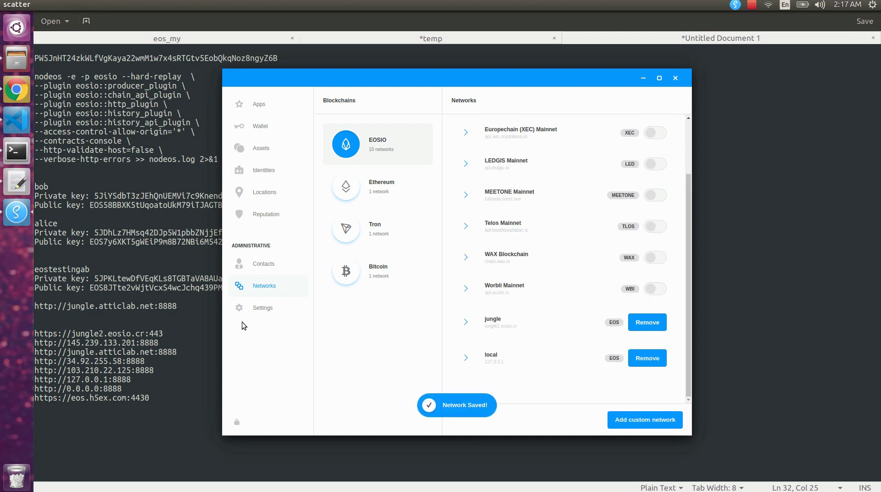
Reload the Networks list, then return to the Wallet
click(257, 307)
click(264, 285)
scroll(557, 343, down, 3)
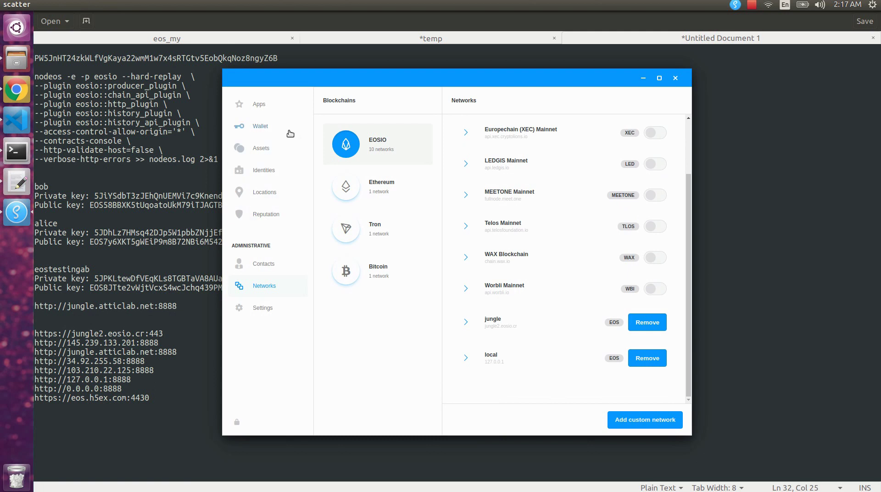
click(289, 128)
Refresh the key to link eostestingab, rename it 'jungle account', and open eostestingab
click(659, 294)
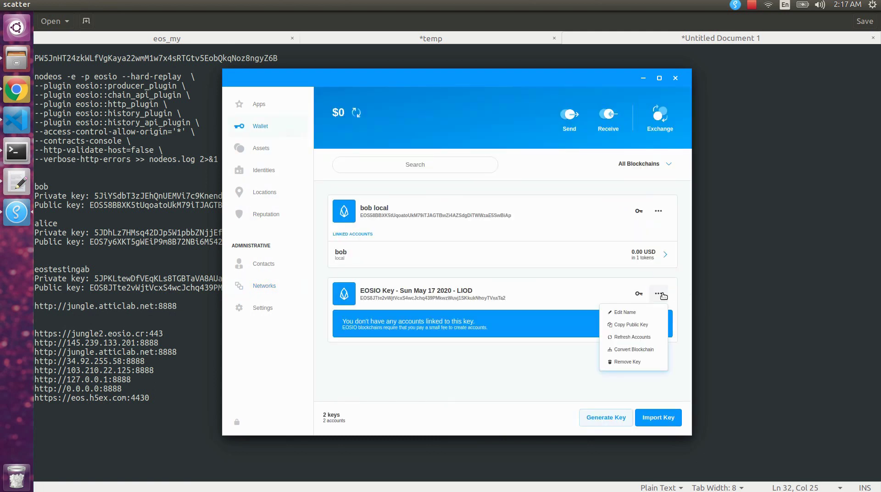
click(631, 338)
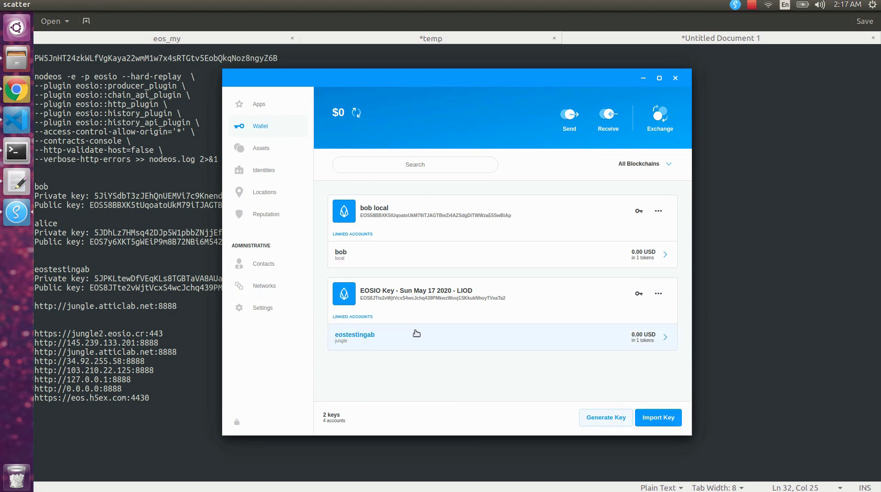
click(658, 296)
click(635, 317)
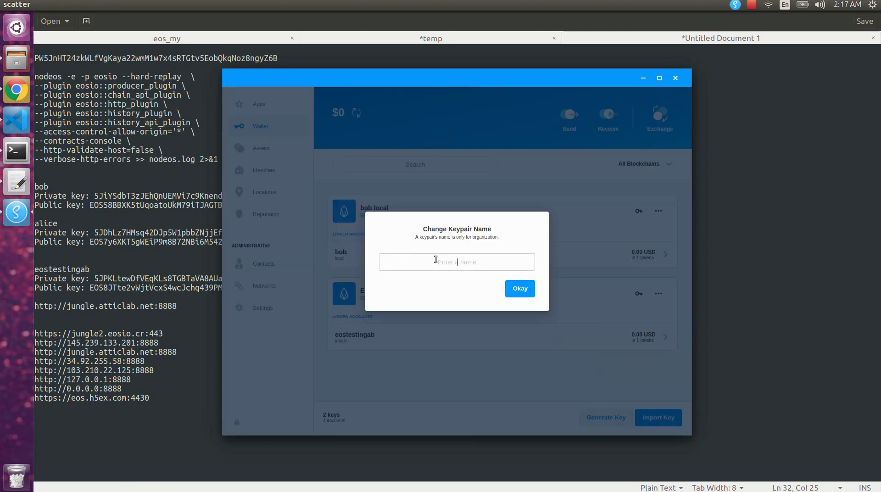
text(testnet)
key(ctrl+a)
text(jungle accout)
key(BackSpace)
text(nt)
click(520, 291)
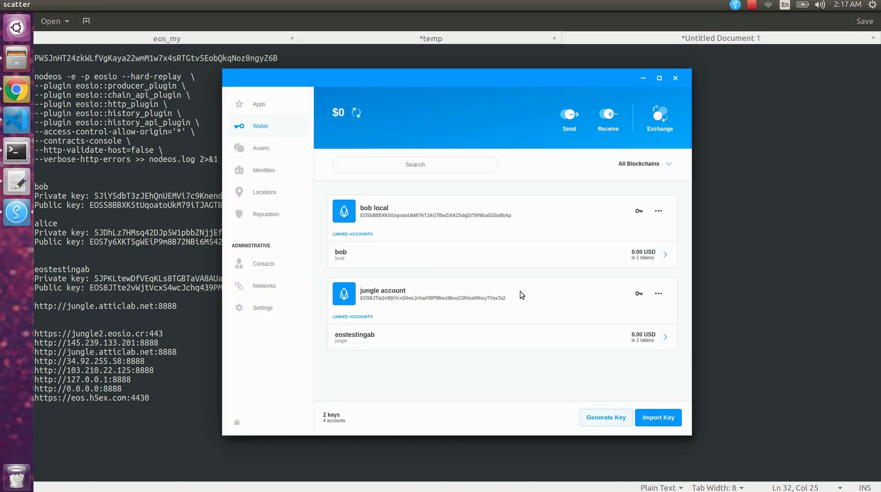
click(412, 336)
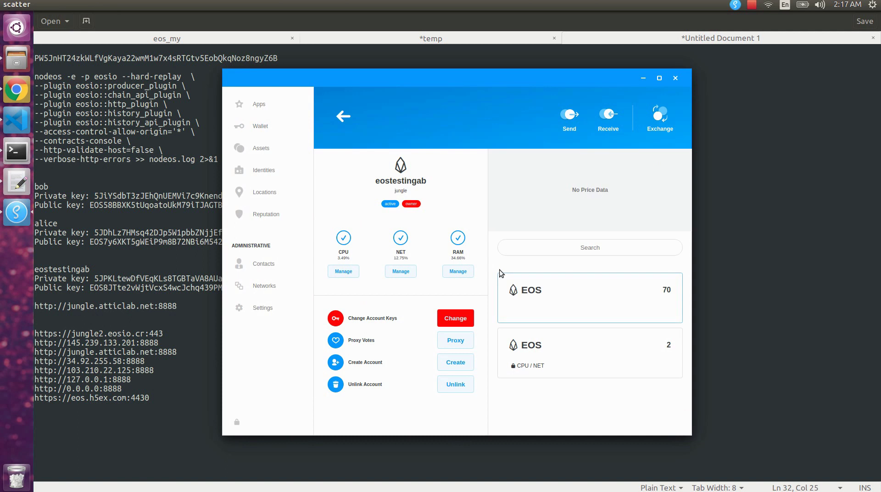
Go back from eostestingab's account page to the Wallet list
click(343, 116)
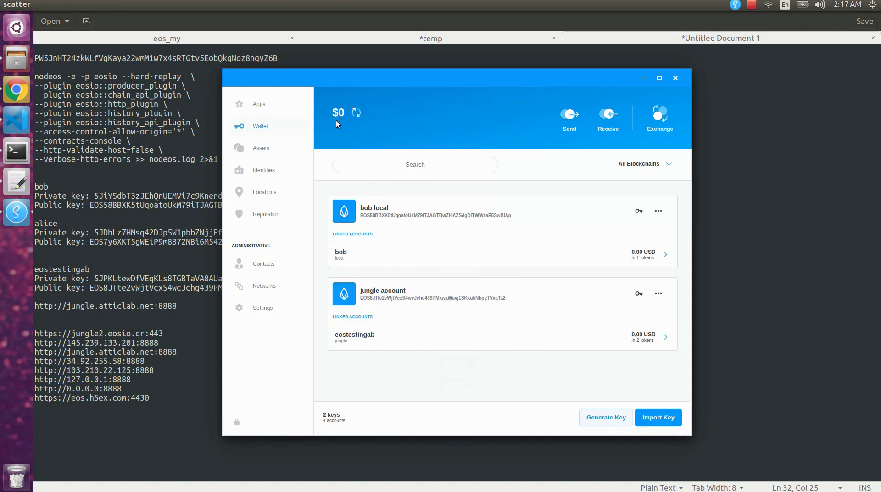